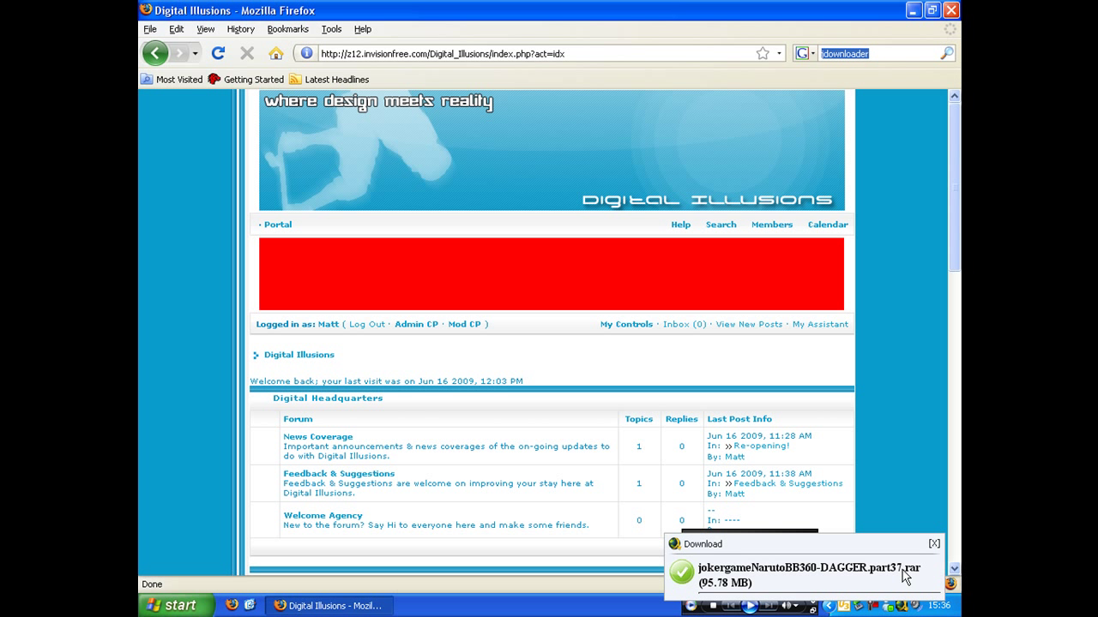
Switch to jDownloader, review the progress of the jokergameNarutoBB360-DAGGER package's parts and collapse the package
{"action": "left_click", "coordinate": [934, 544]}
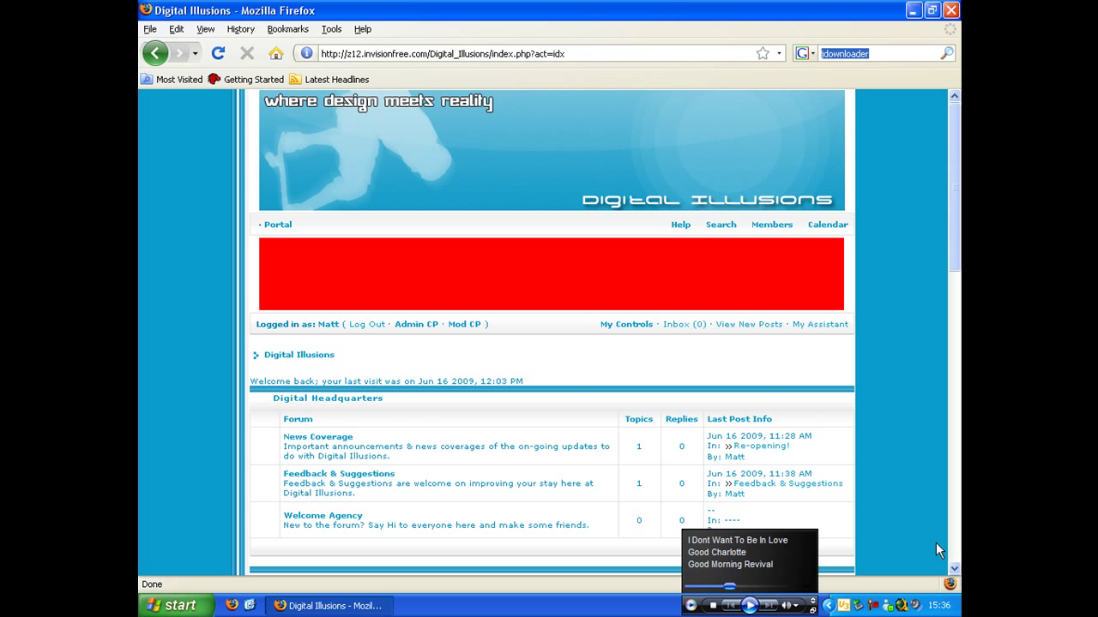
{"action": "left_click", "coordinate": [903, 607]}
{"action": "scroll", "coordinate": [798, 531], "scroll_direction": "up", "scroll_amount": 7}
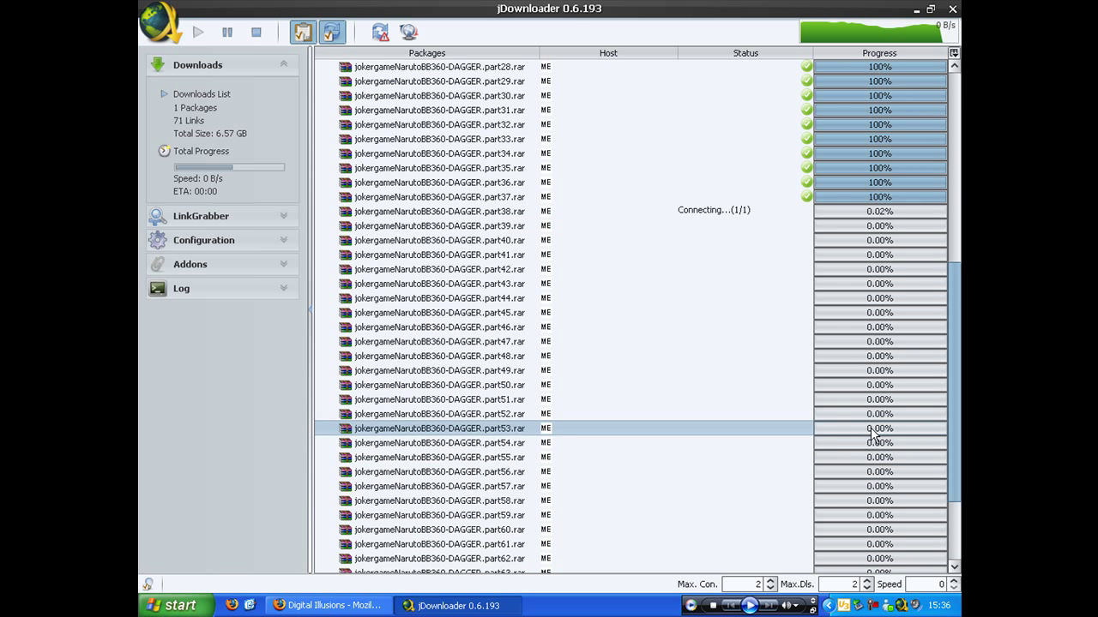
{"action": "scroll", "coordinate": [838, 435], "scroll_direction": "up", "scroll_amount": 2}
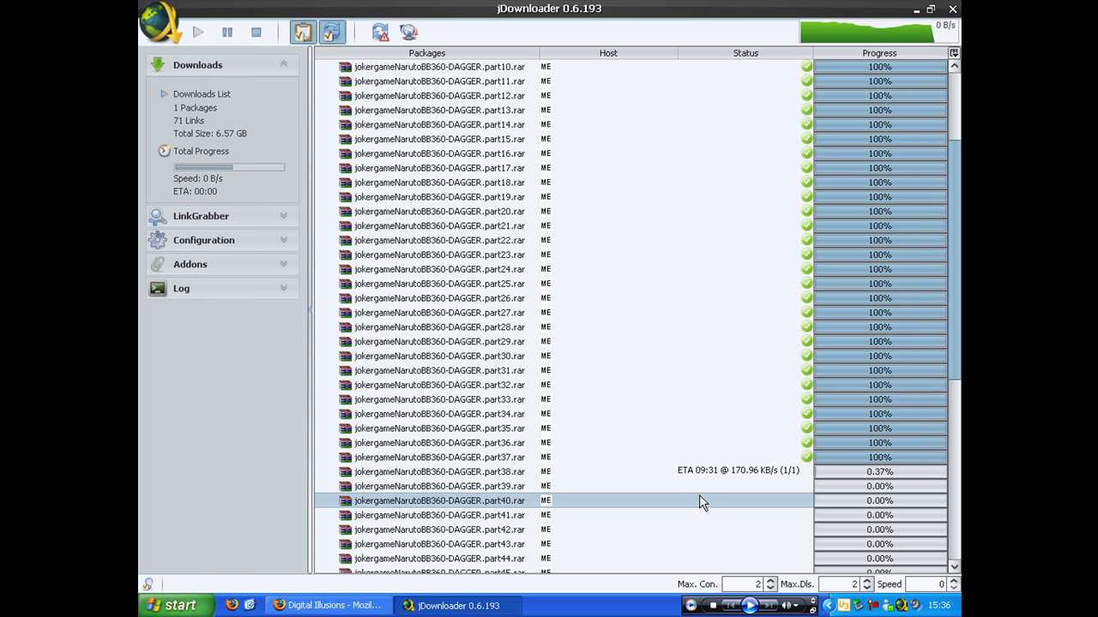
{"action": "scroll", "coordinate": [694, 507], "scroll_direction": "up", "scroll_amount": 4}
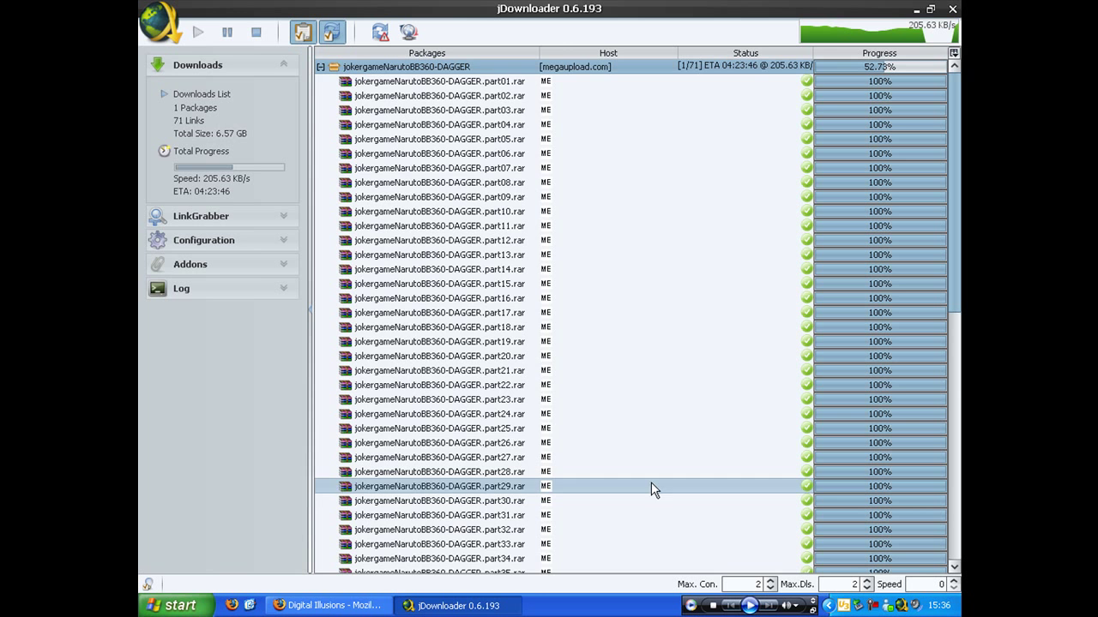
{"action": "left_click", "coordinate": [320, 67]}
Switch to Firefox and load the bookmarked Rocko's A-Z XBOX 360 GameList page in a new tab
{"action": "left_click", "coordinate": [329, 605]}
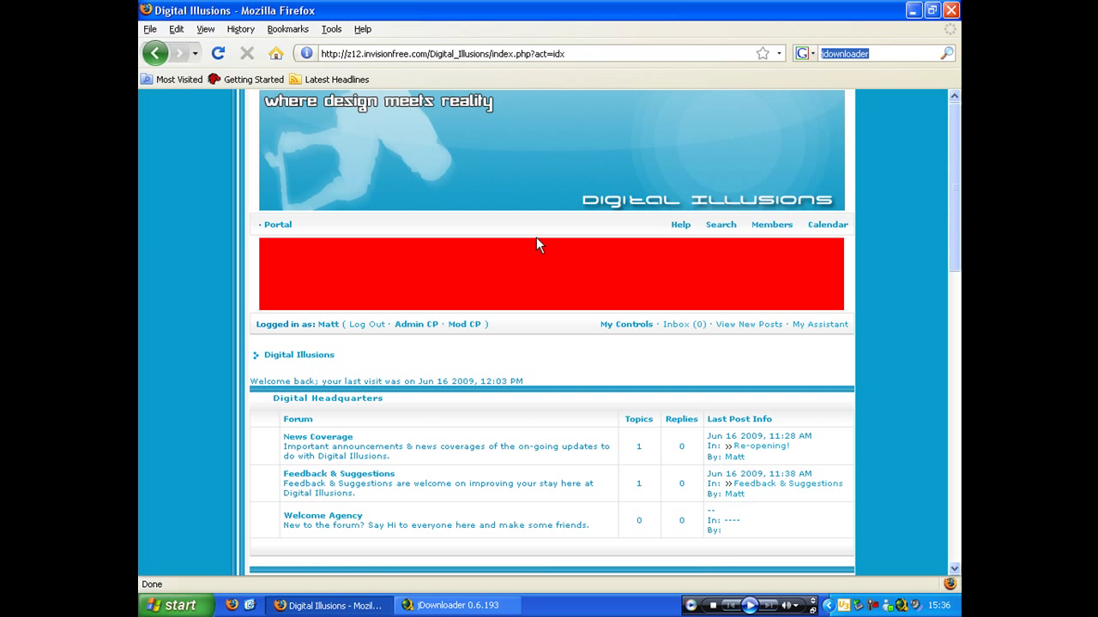
{"action": "left_click", "coordinate": [150, 29]}
{"action": "left_click", "coordinate": [172, 59]}
{"action": "left_click", "coordinate": [287, 28]}
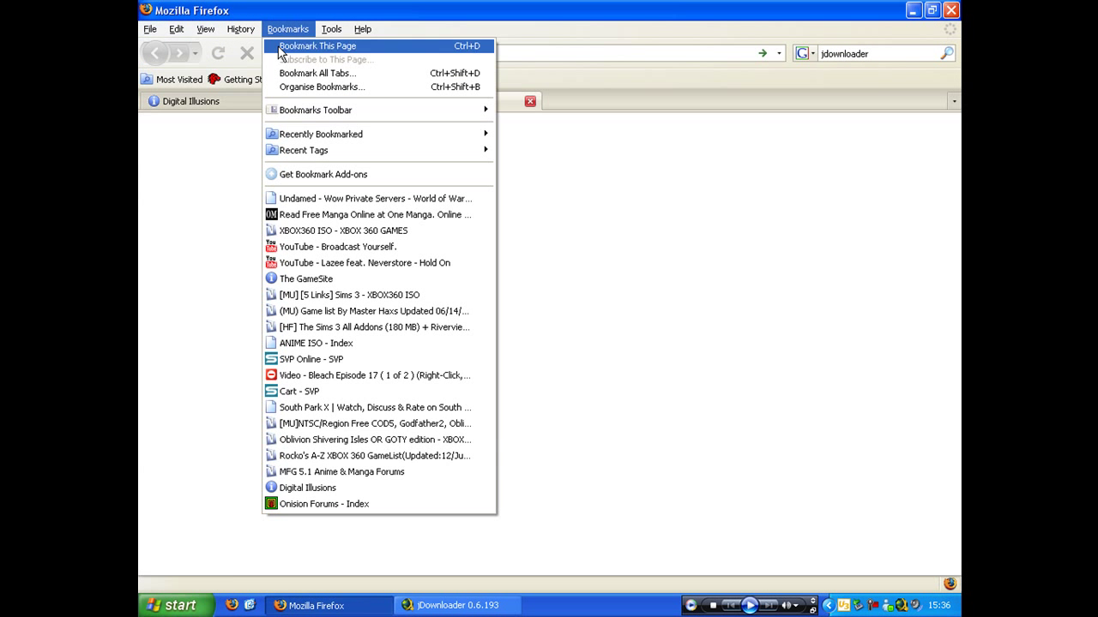
{"action": "left_click", "coordinate": [346, 457]}
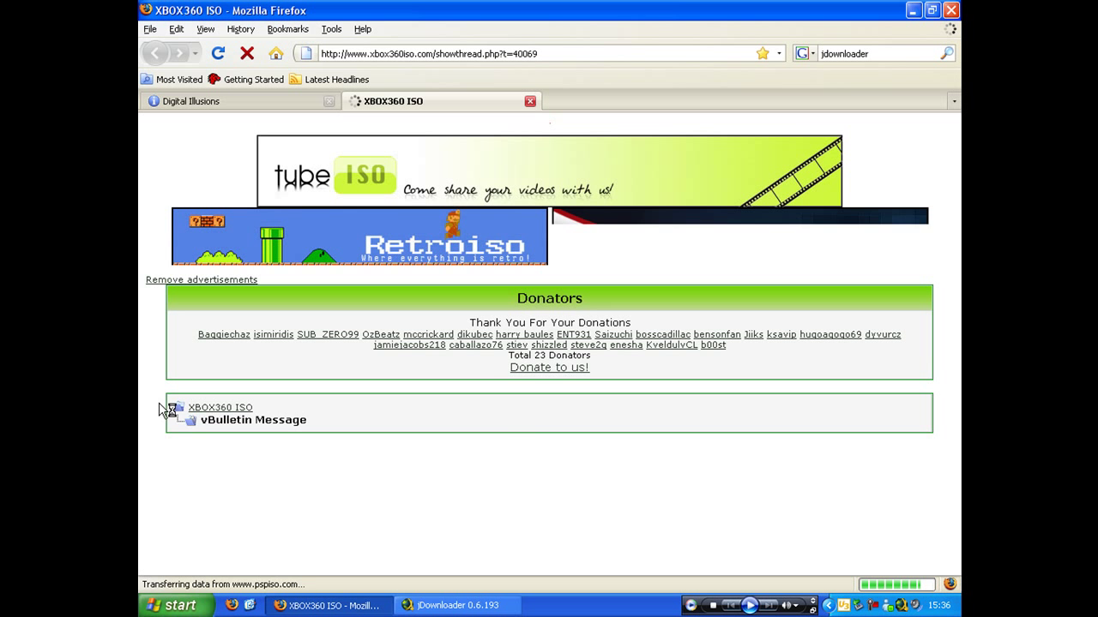
Log in to the XBOX360 ISO forum with the account's user name and password and continue to the requested thread
{"action": "scroll", "coordinate": [410, 464], "scroll_direction": "down", "scroll_amount": 4}
{"action": "scroll", "coordinate": [410, 465], "scroll_direction": "down", "scroll_amount": 3}
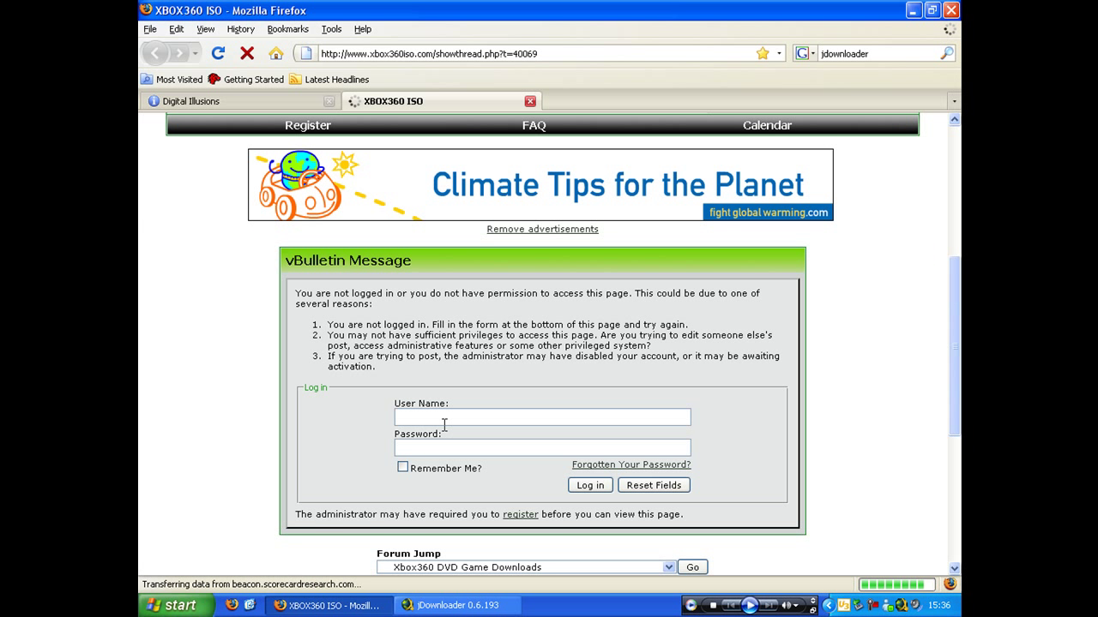
{"action": "key", "text": "Return"}
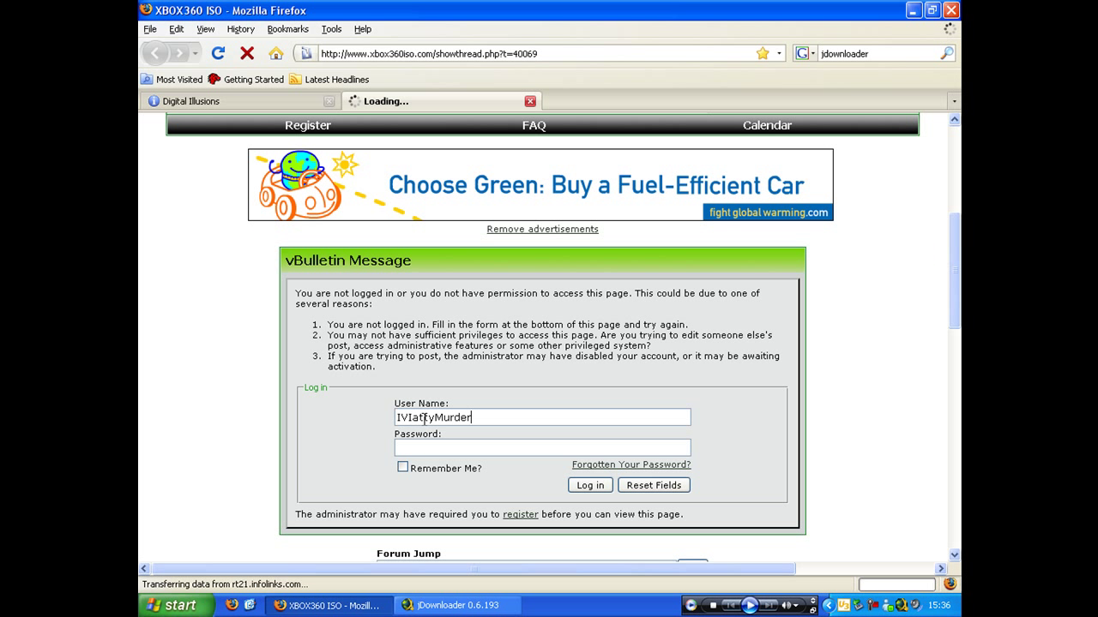
{"action": "left_click", "coordinate": [571, 276]}
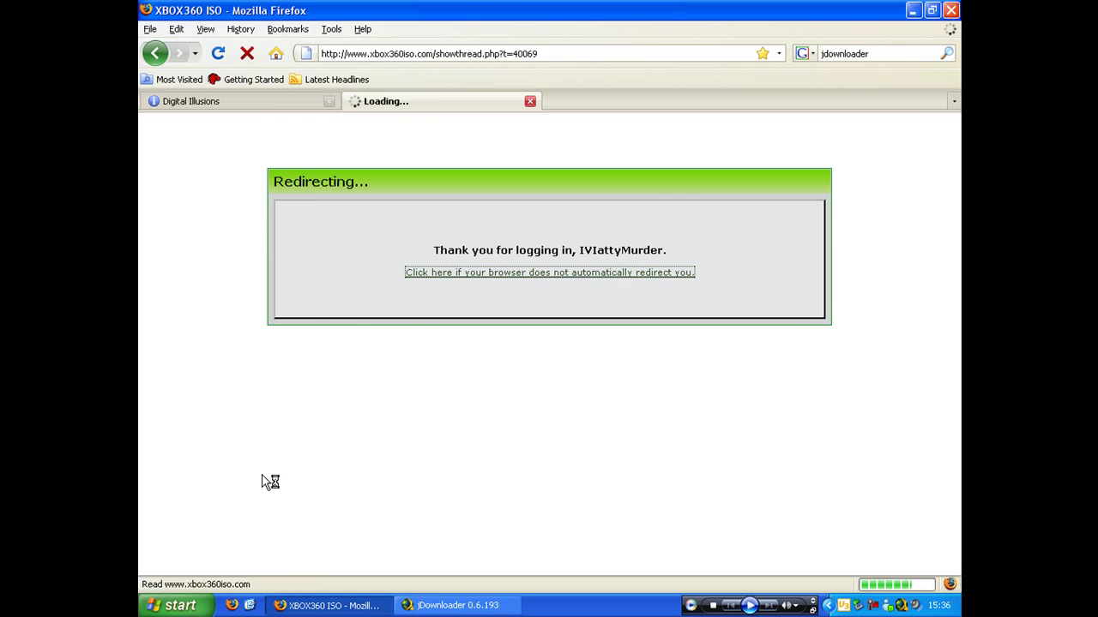
Check the download links in rocko's Guitar Hero:Smash Hits thread from the Latest Releases list, and close its tab
{"action": "scroll", "coordinate": [292, 463], "scroll_direction": "down", "scroll_amount": 5}
{"action": "scroll", "coordinate": [217, 433], "scroll_direction": "down", "scroll_amount": 10}
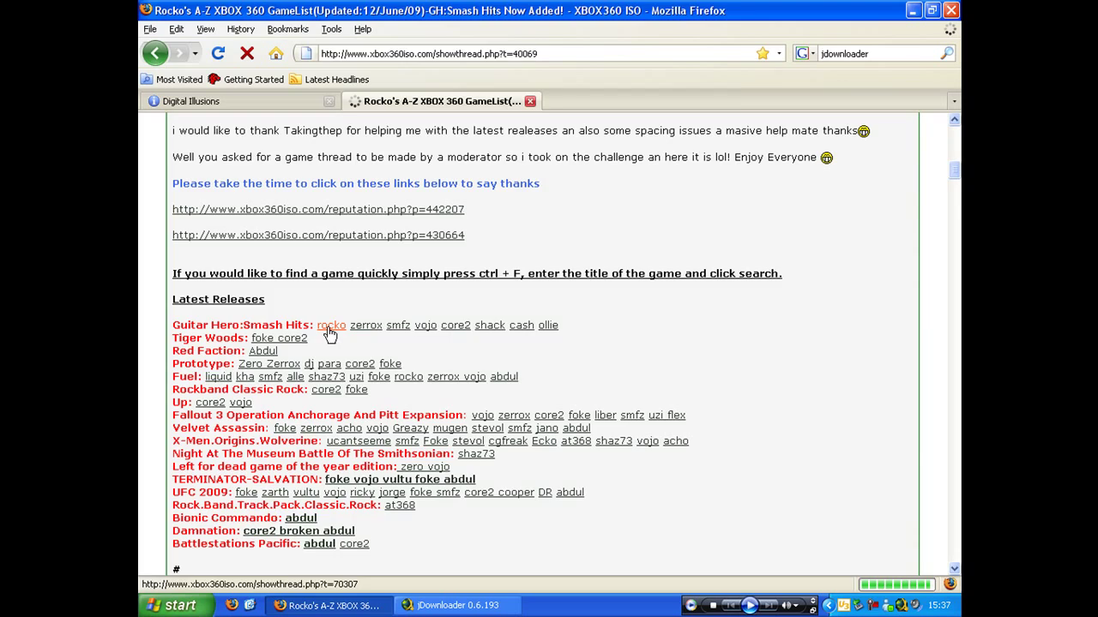
{"action": "left_click", "coordinate": [329, 329]}
{"action": "scroll", "coordinate": [634, 229], "scroll_direction": "down", "scroll_amount": 10}
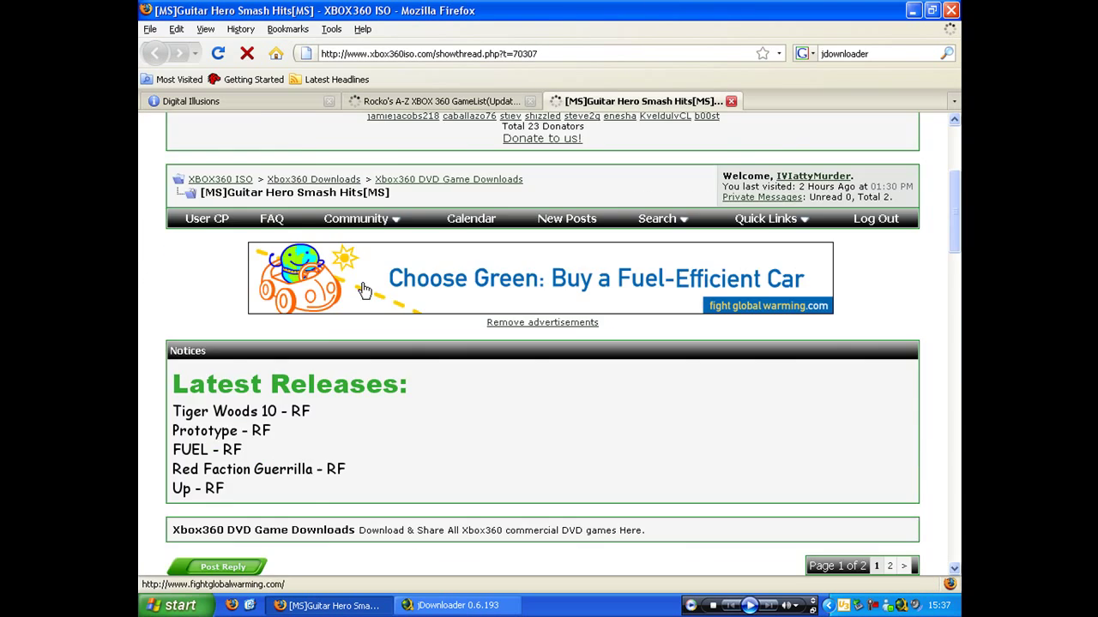
{"action": "scroll", "coordinate": [365, 315], "scroll_direction": "down", "scroll_amount": 20}
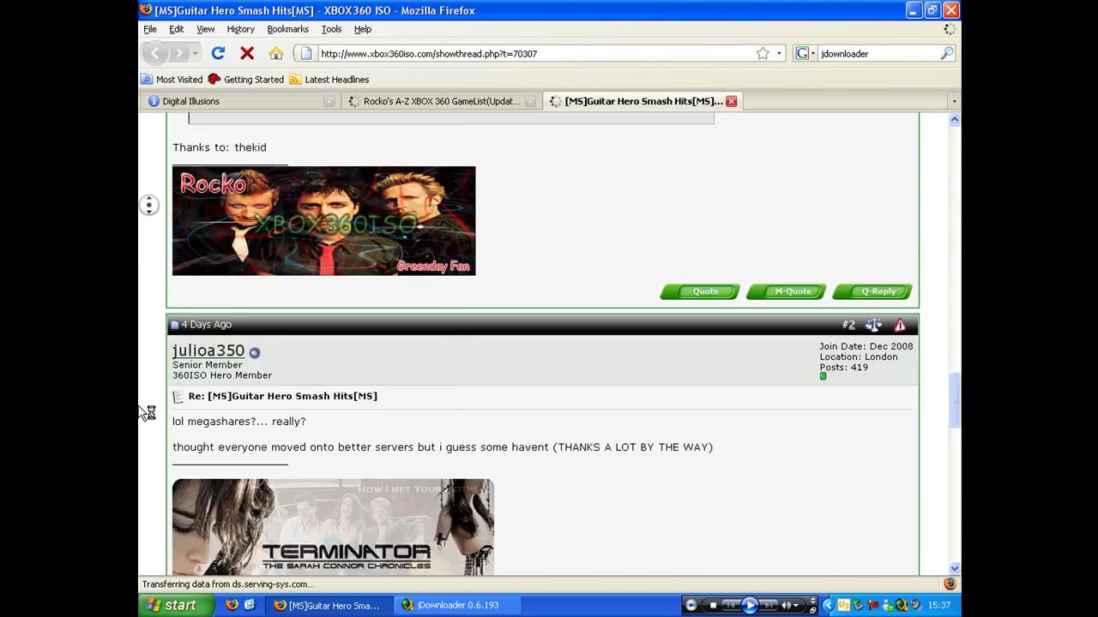
{"action": "scroll", "coordinate": [197, 391], "scroll_direction": "up", "scroll_amount": 8}
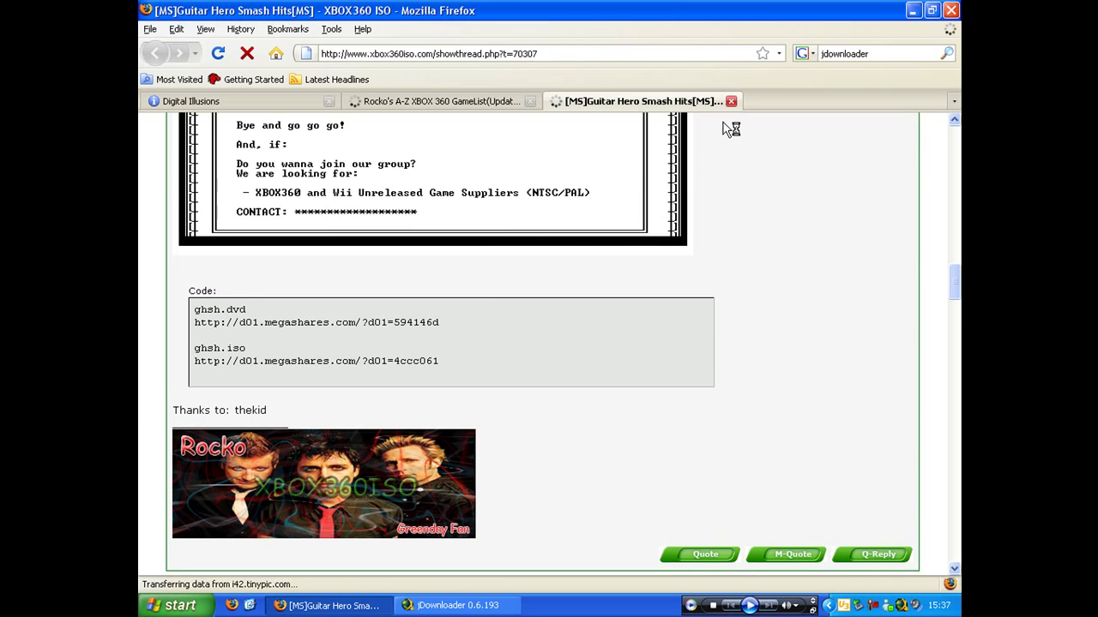
{"action": "left_click", "coordinate": [732, 102]}
{"action": "left_click", "coordinate": [332, 325]}
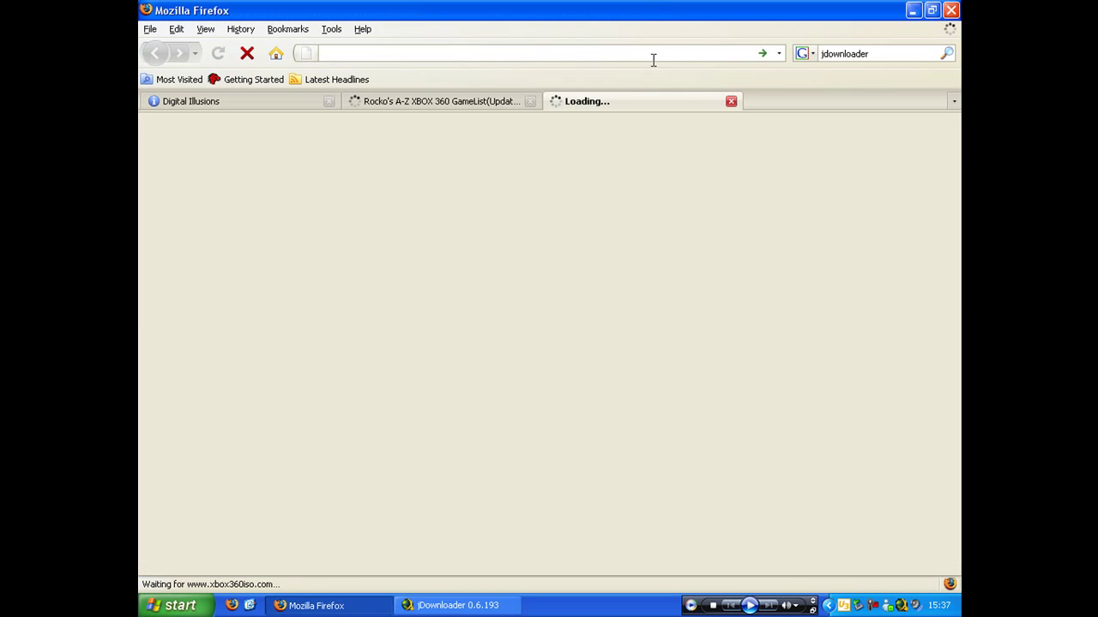
{"action": "scroll", "coordinate": [180, 310], "scroll_direction": "down", "scroll_amount": 20}
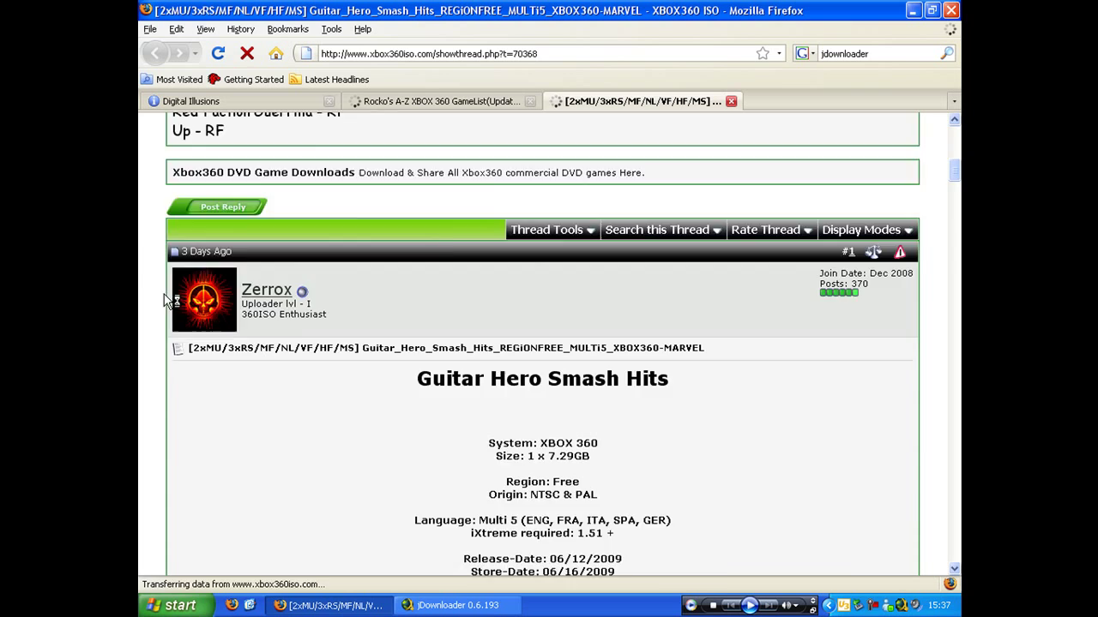
{"action": "scroll", "coordinate": [180, 311], "scroll_direction": "down", "scroll_amount": 20}
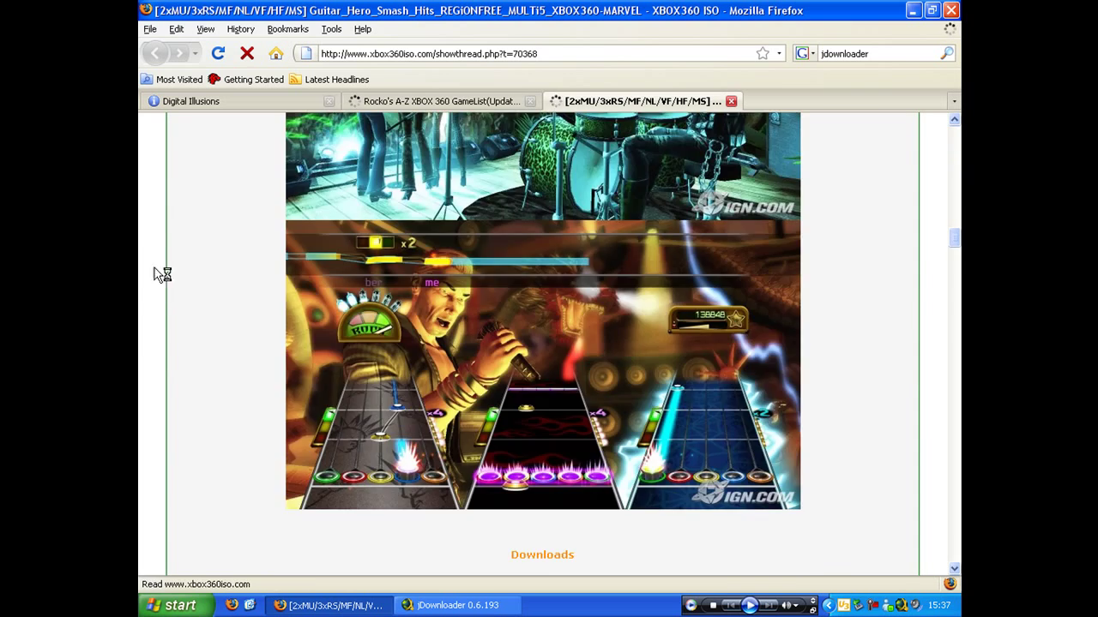
{"action": "middle_click", "coordinate": [150, 269]}
{"action": "scroll", "coordinate": [146, 400], "scroll_direction": "down", "scroll_amount": 4}
{"action": "scroll", "coordinate": [334, 258], "scroll_direction": "up", "scroll_amount": 4}
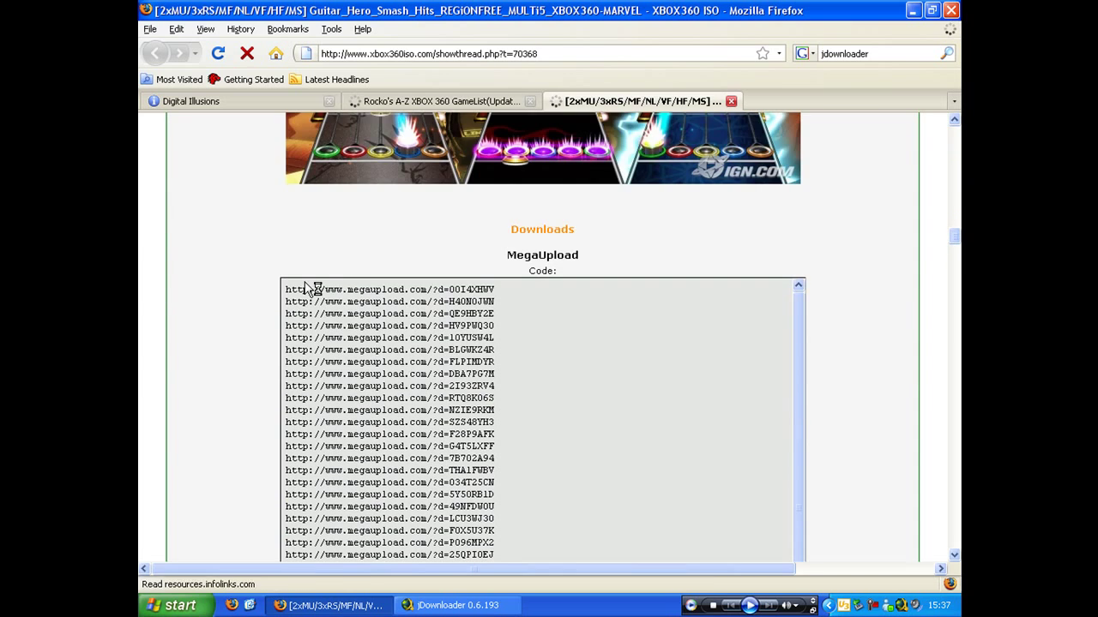
Copy all the MegaUpload links from the code box, leaving out the archive password line below them
{"action": "left_click_drag", "start_coordinate": [287, 289], "coordinate": [613, 563]}
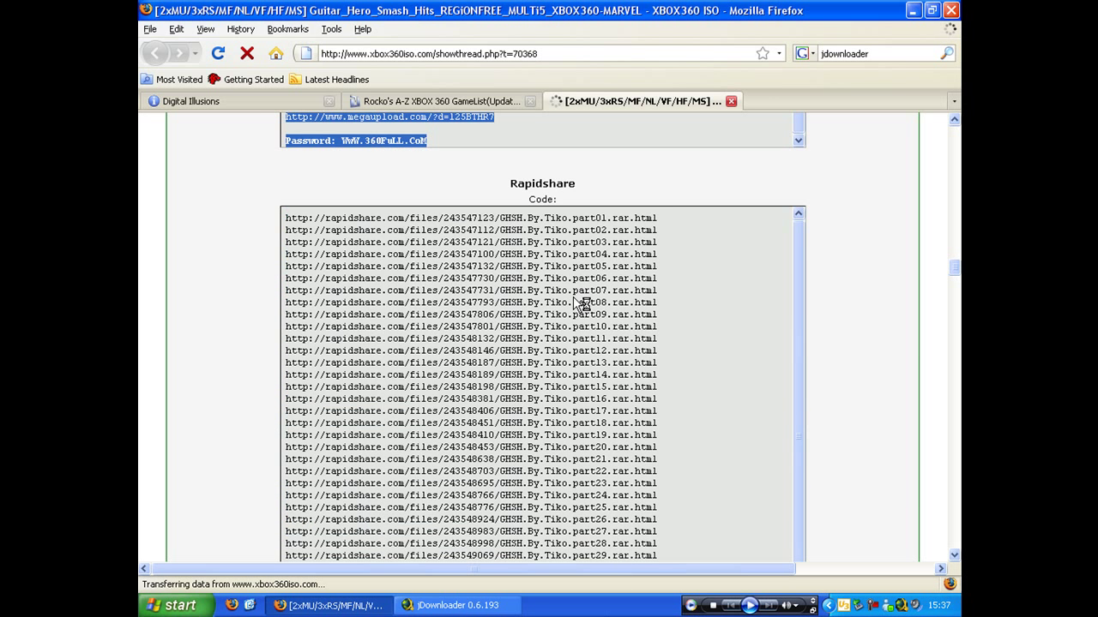
{"action": "left_click_drag", "start_coordinate": [581, 304], "coordinate": [592, 227]}
{"action": "right_click", "coordinate": [441, 187]}
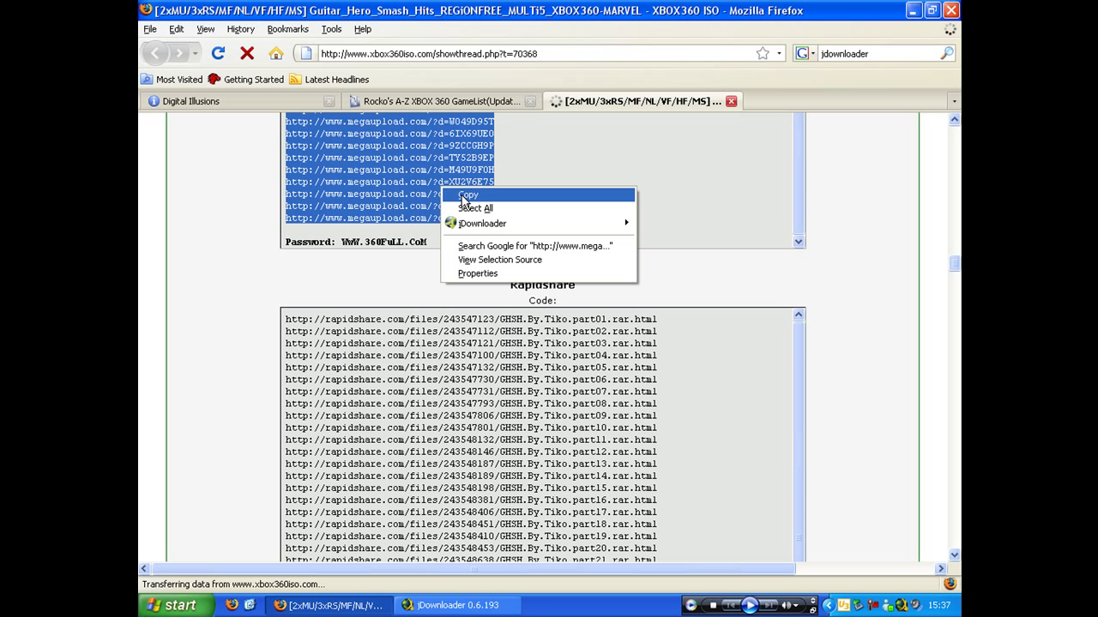
{"action": "mouse_move", "coordinate": [478, 230]}
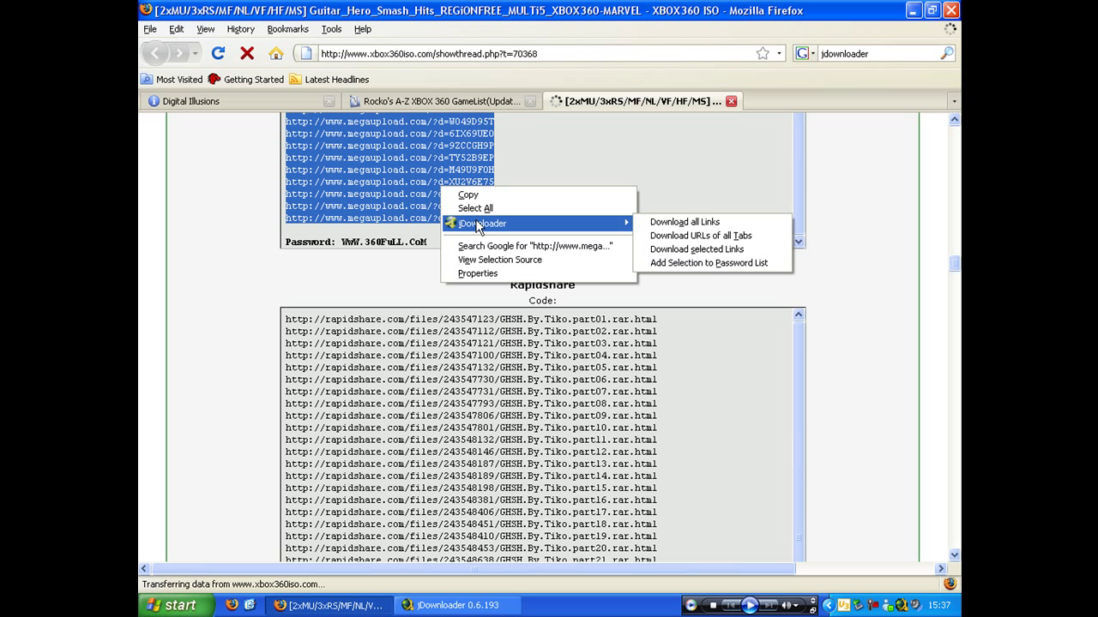
{"action": "left_click", "coordinate": [479, 198]}
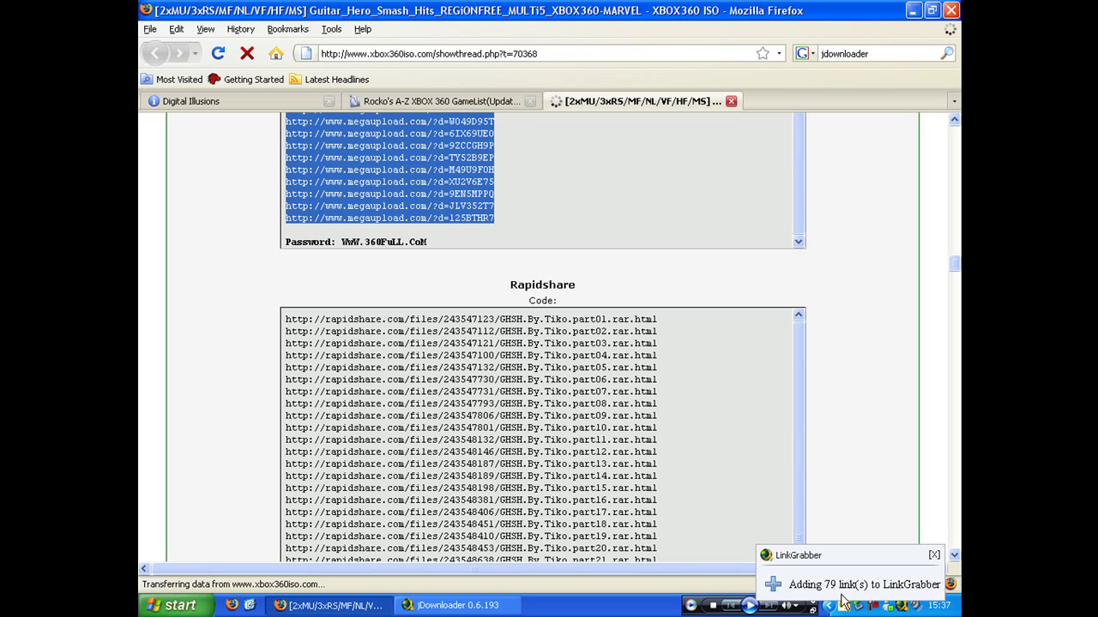
Bring up jDownloader to show the copied links in LinkGrabber and dismiss the LinkGrabber notification
{"action": "left_click", "coordinate": [899, 610]}
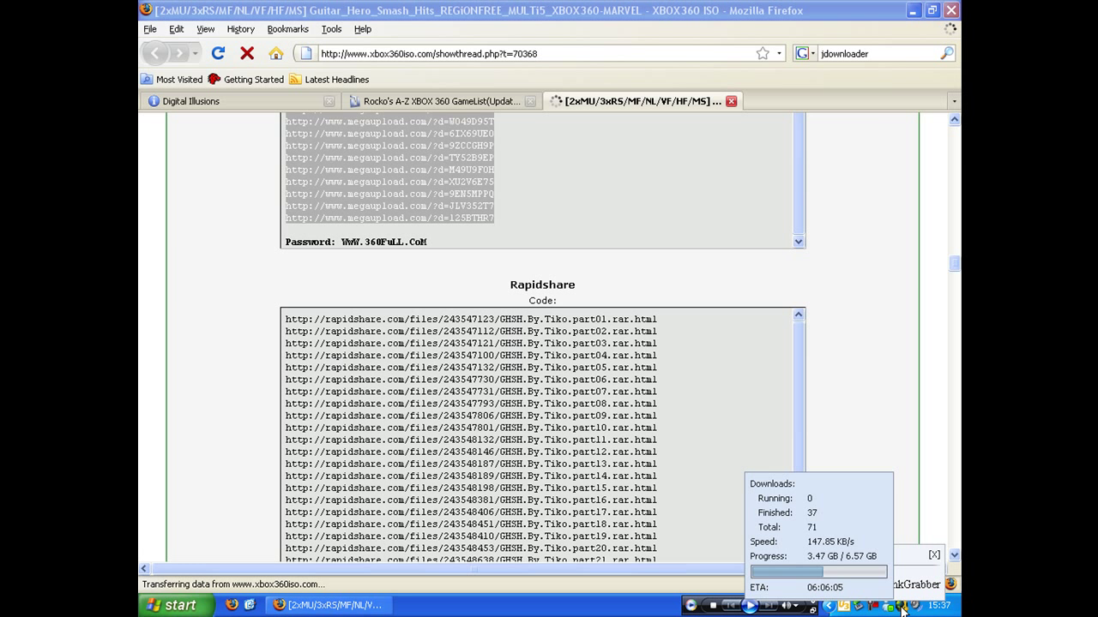
{"action": "left_click", "coordinate": [903, 610]}
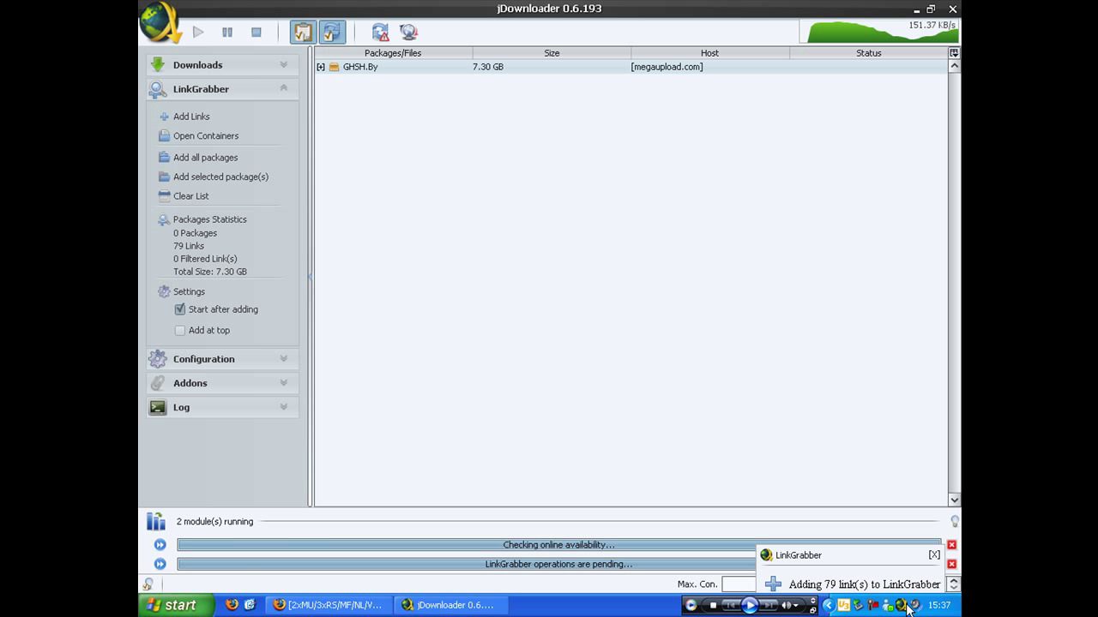
{"action": "left_click", "coordinate": [934, 556]}
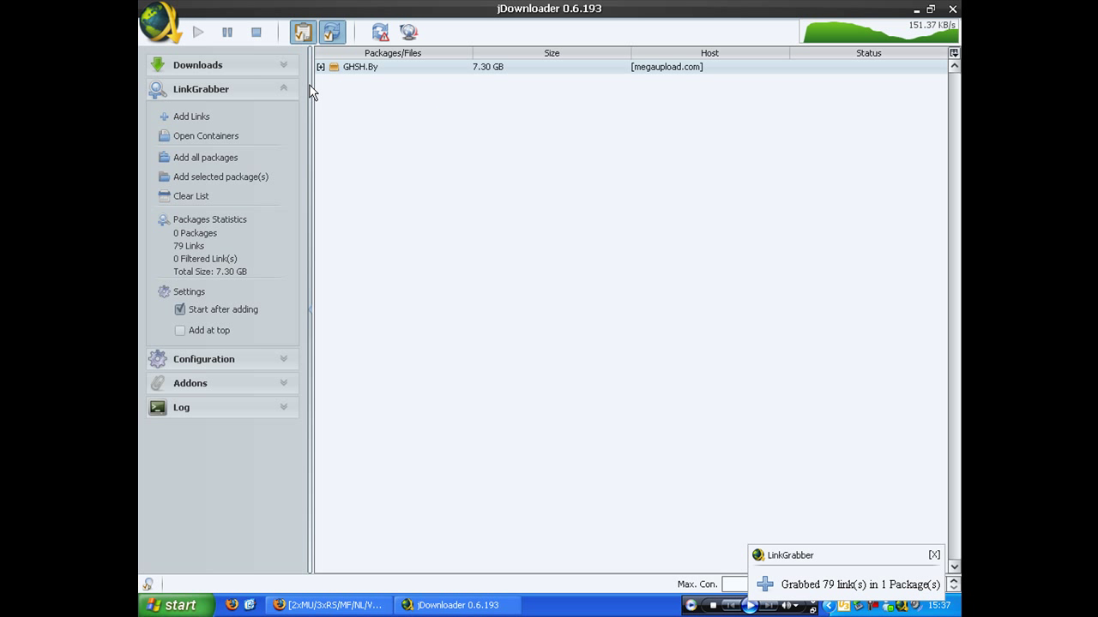
Expand the GHSH.By package, examine the online status of all its parts and collapse it again
{"action": "left_click", "coordinate": [326, 68]}
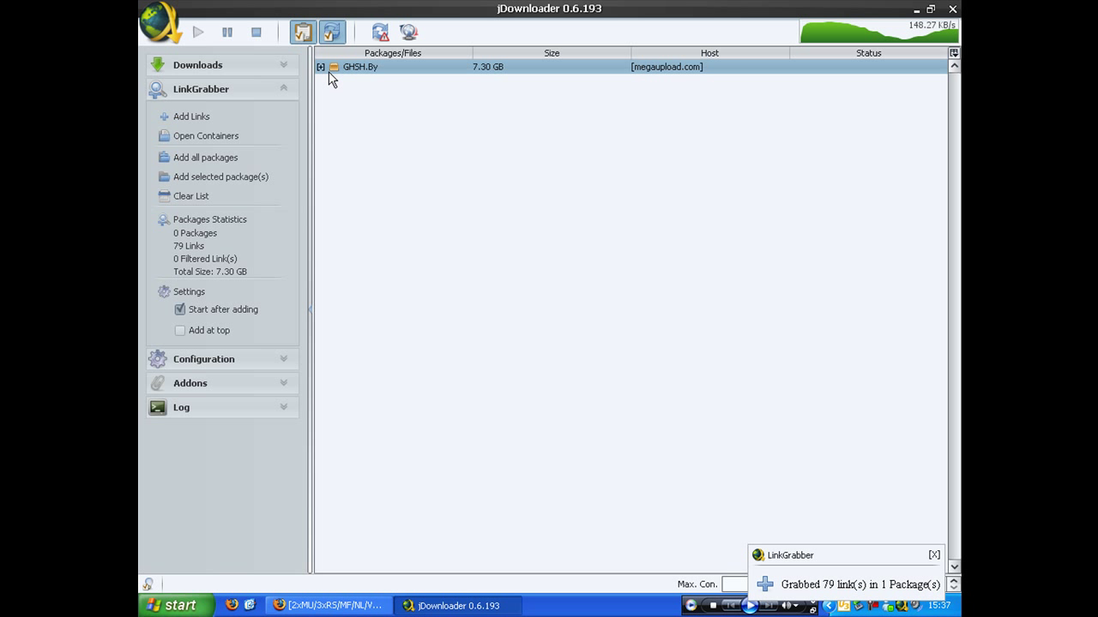
{"action": "key", "text": "Right"}
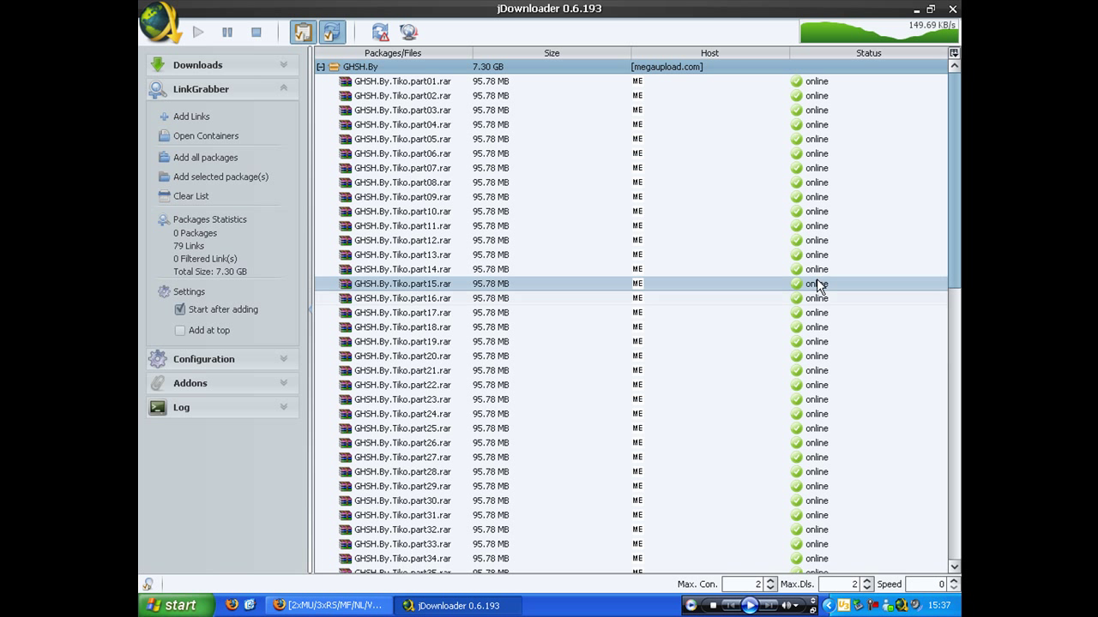
{"action": "scroll", "coordinate": [915, 419], "scroll_direction": "down", "scroll_amount": 12}
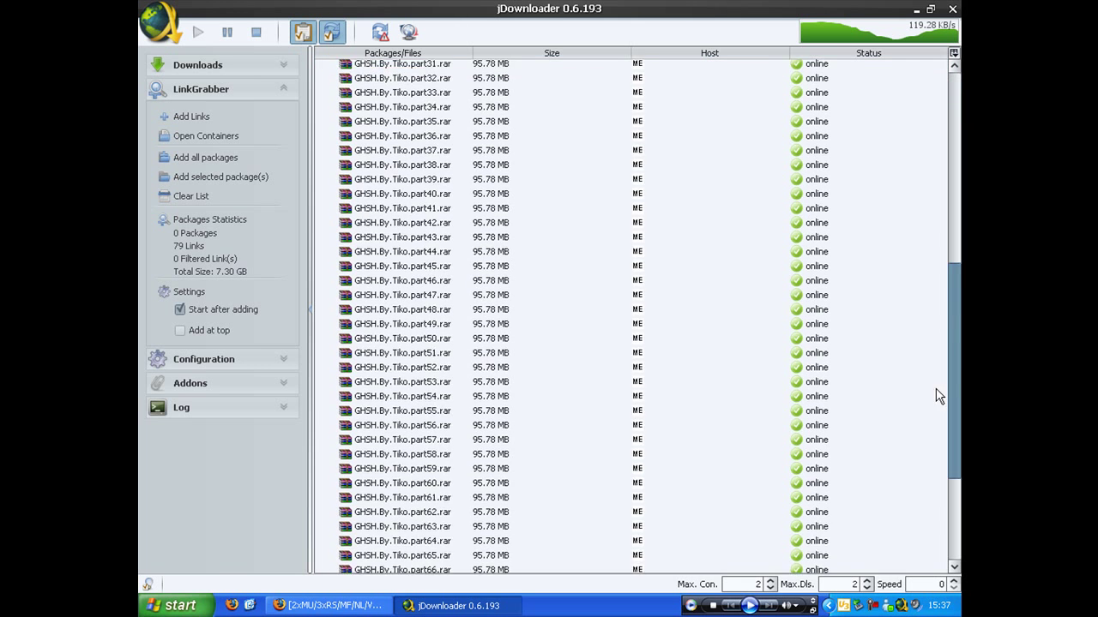
{"action": "scroll", "coordinate": [915, 418], "scroll_direction": "up", "scroll_amount": 12}
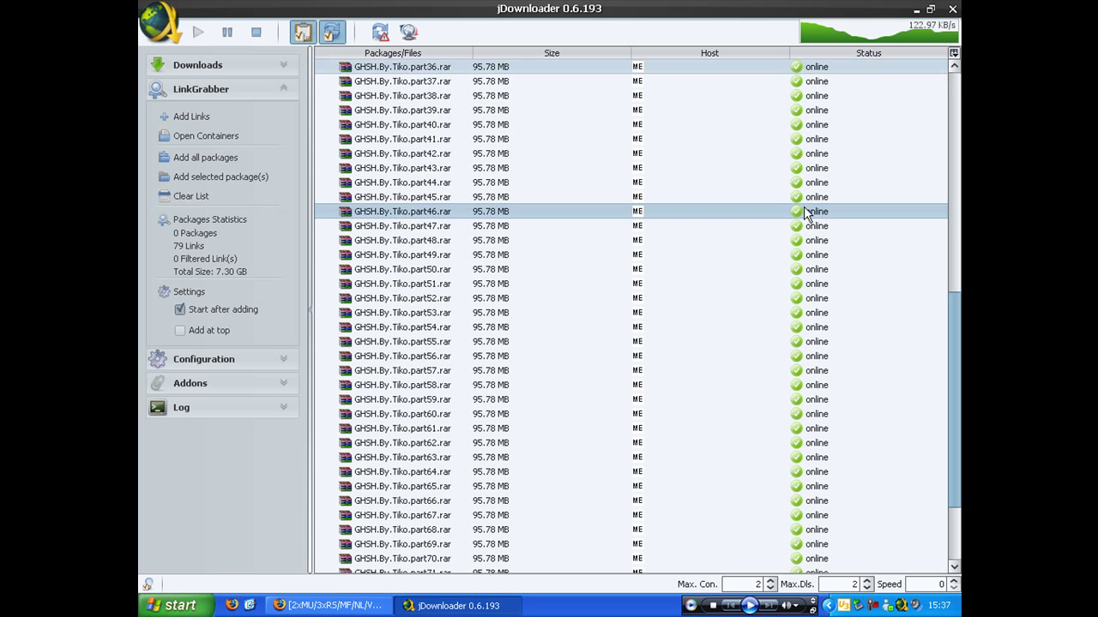
{"action": "scroll", "coordinate": [814, 326], "scroll_direction": "down", "scroll_amount": 14}
{"action": "scroll", "coordinate": [608, 526], "scroll_direction": "up", "scroll_amount": 14}
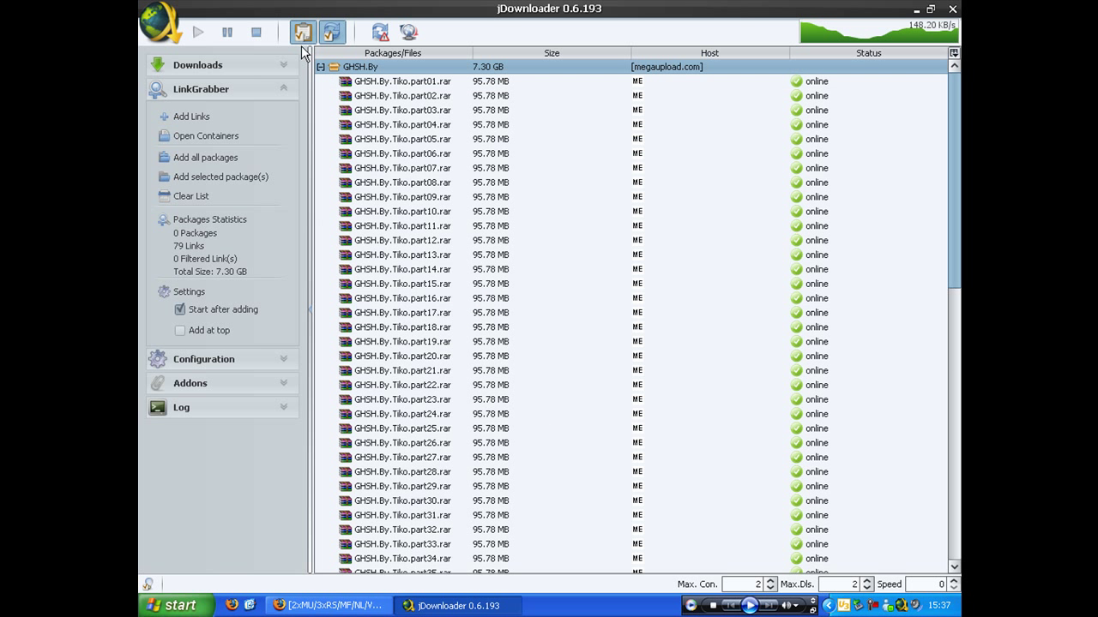
{"action": "left_click", "coordinate": [320, 67]}
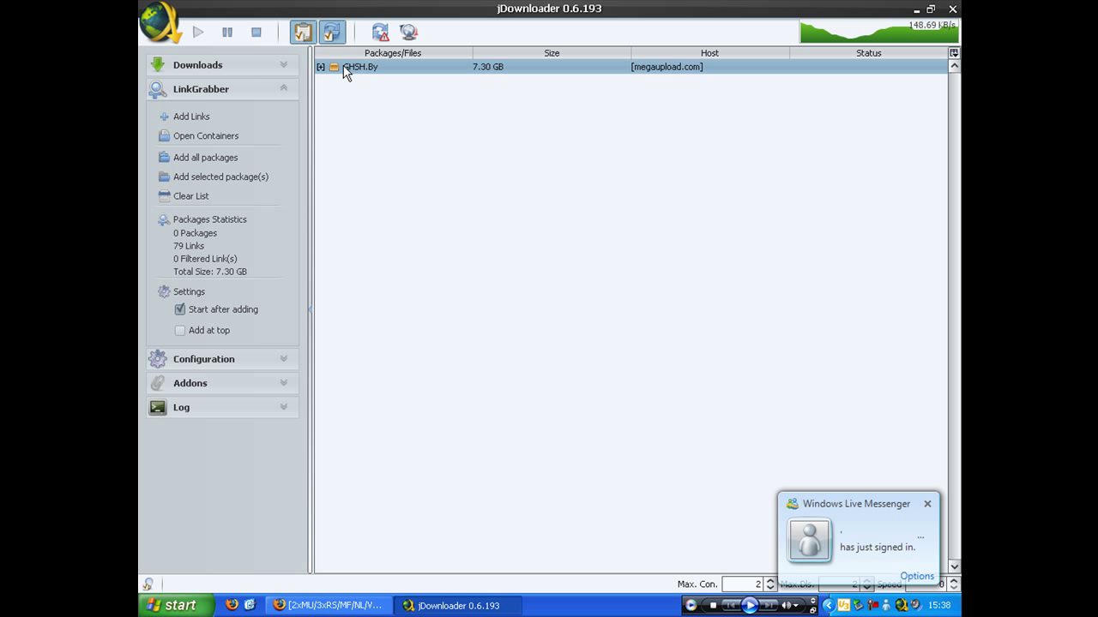
Return to the downloads list and expand the jokergameNarutoBB360-DAGGER package to review its parts' progress, dismissing the Messenger notifications
{"action": "left_click", "coordinate": [276, 69]}
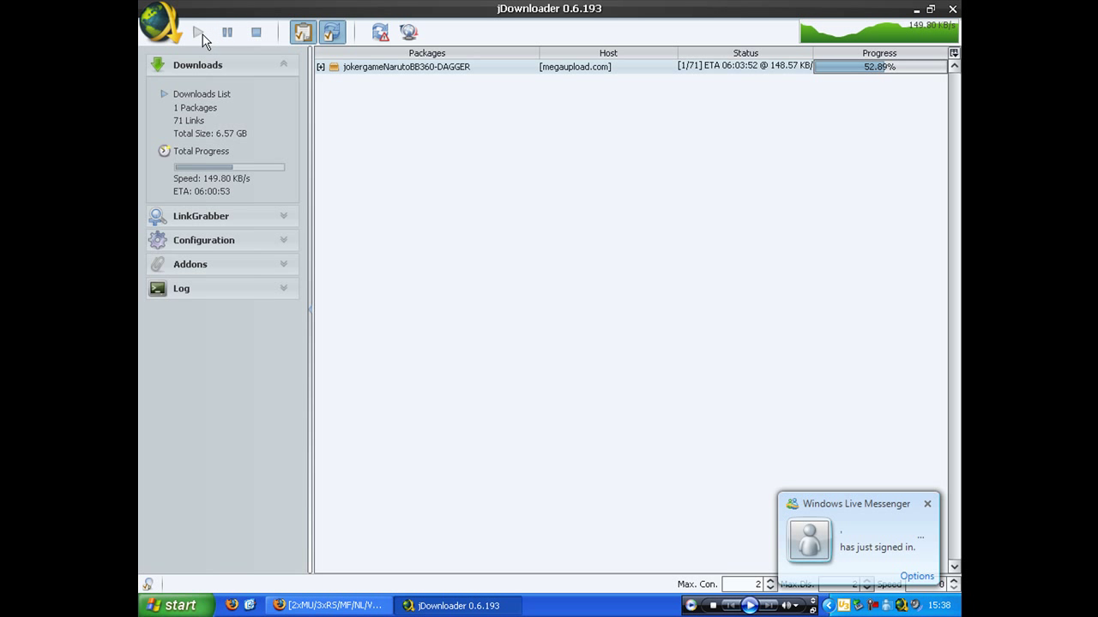
{"action": "left_click", "coordinate": [319, 68]}
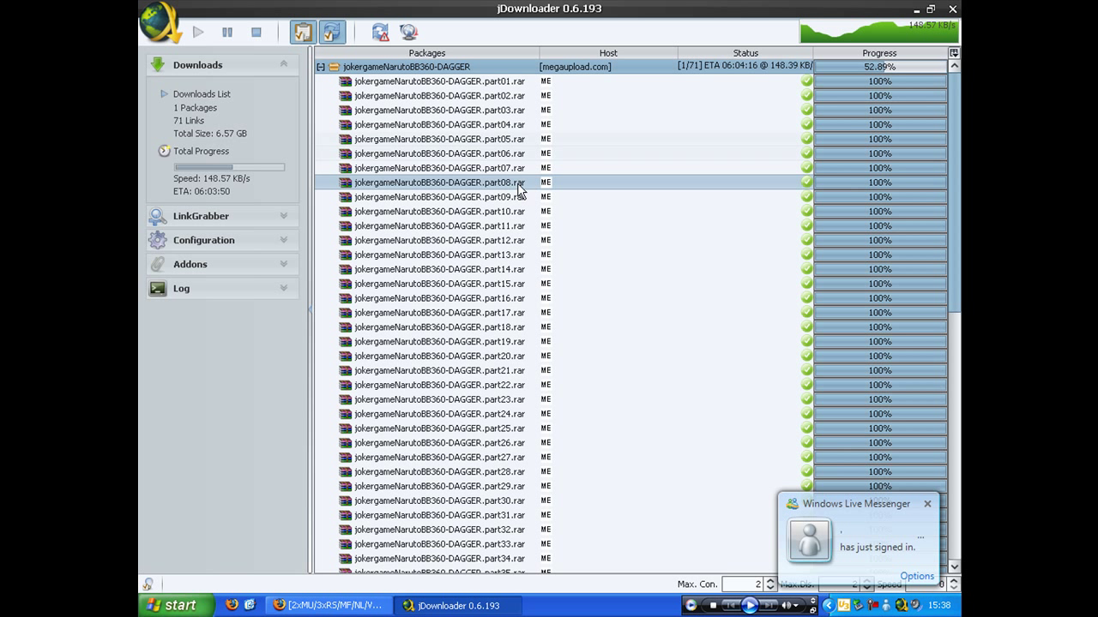
{"action": "left_click", "coordinate": [927, 503]}
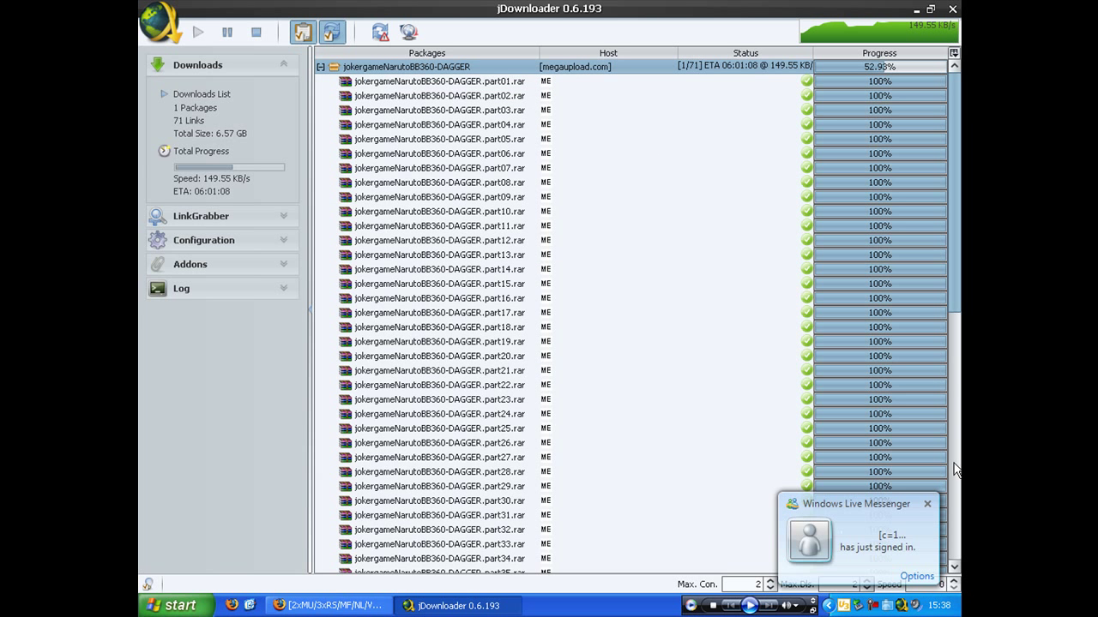
{"action": "left_click", "coordinate": [928, 505]}
{"action": "scroll", "coordinate": [944, 403], "scroll_direction": "down", "scroll_amount": 10}
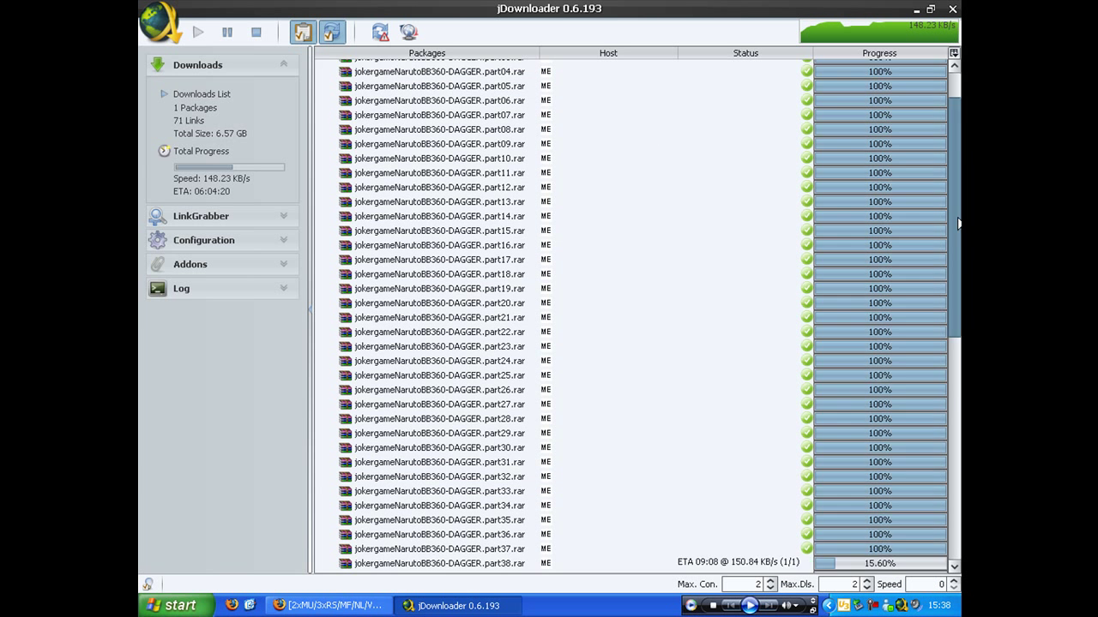
Review the progress of all jokergameNarutoBB360-DAGGER parts from first to last and collapse the package
{"action": "scroll", "coordinate": [944, 403], "scroll_direction": "up", "scroll_amount": 10}
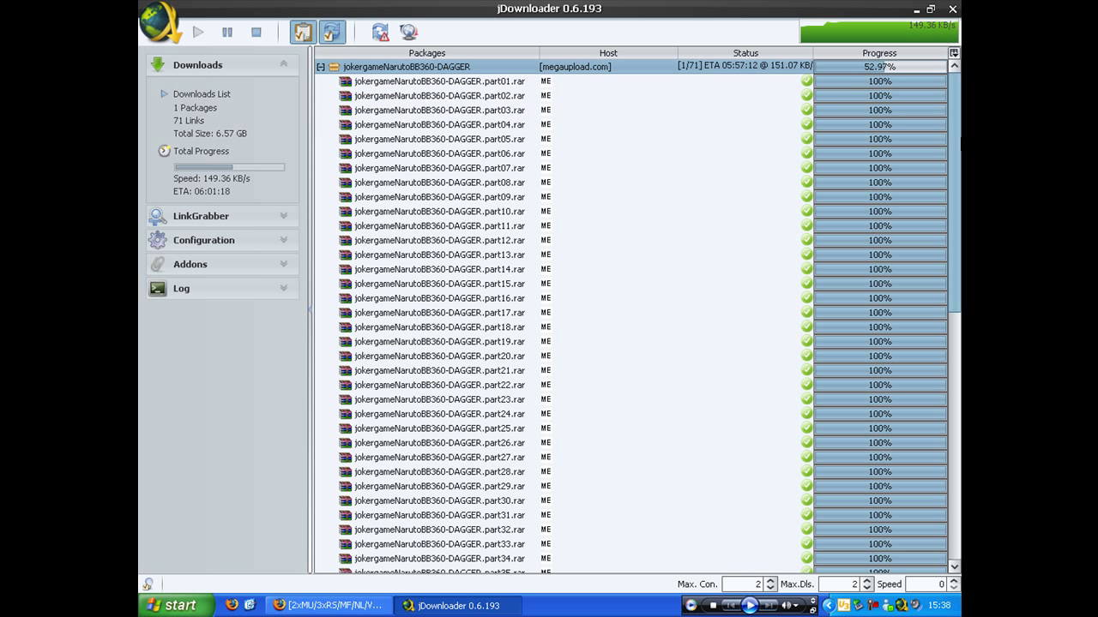
{"action": "scroll", "coordinate": [912, 276], "scroll_direction": "down", "scroll_amount": 7}
{"action": "scroll", "coordinate": [914, 258], "scroll_direction": "up", "scroll_amount": 7}
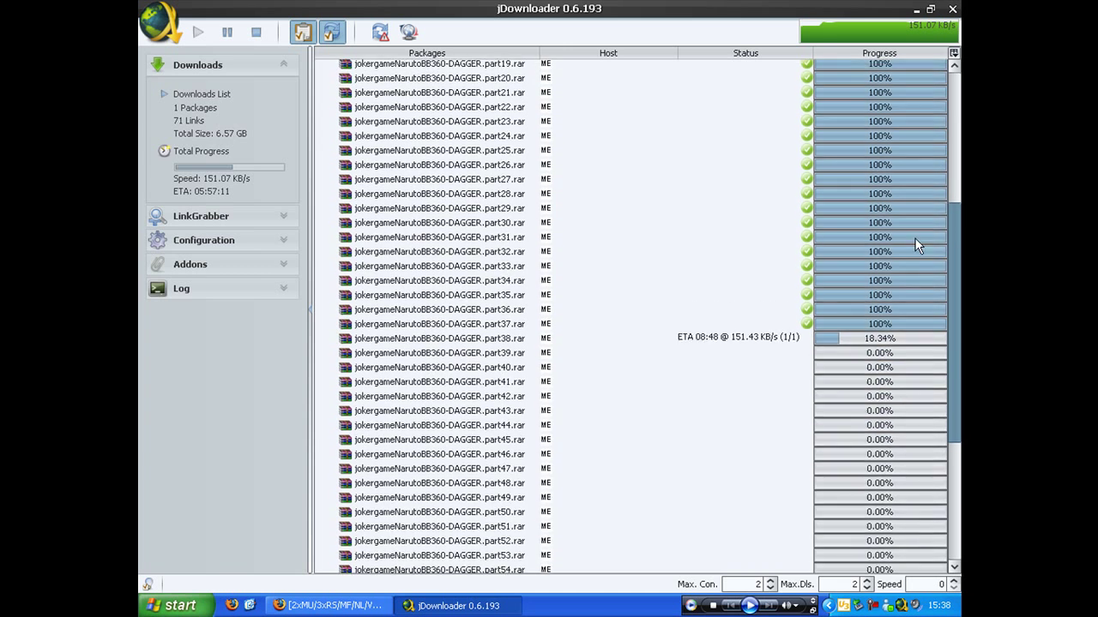
{"action": "left_click", "coordinate": [928, 501]}
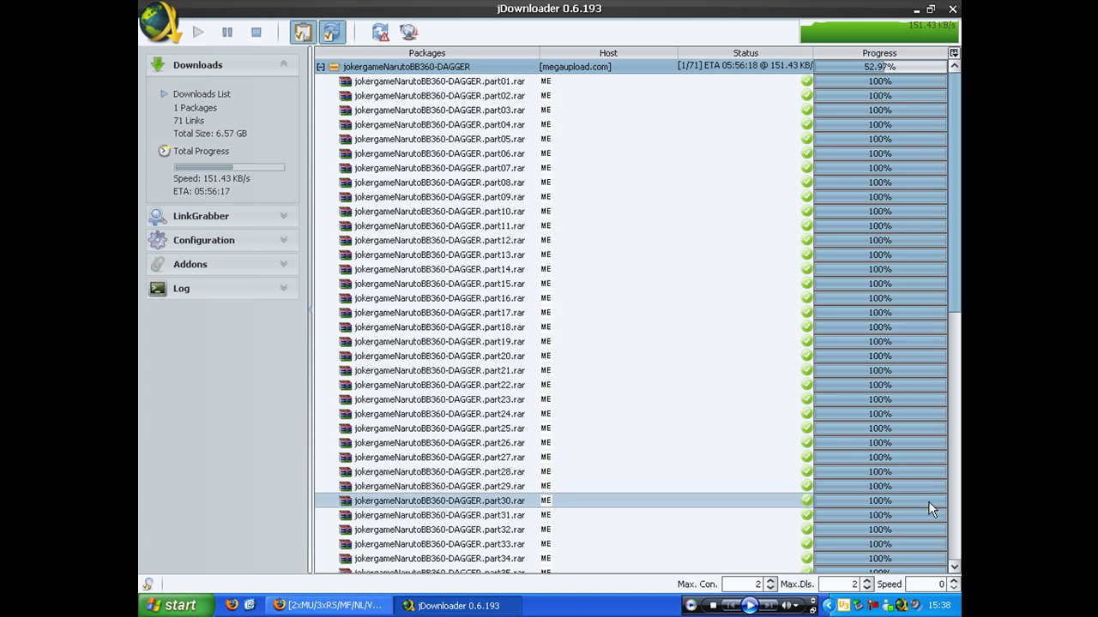
{"action": "scroll", "coordinate": [952, 269], "scroll_direction": "down", "scroll_amount": 2}
{"action": "scroll", "coordinate": [940, 268], "scroll_direction": "down", "scroll_amount": 4}
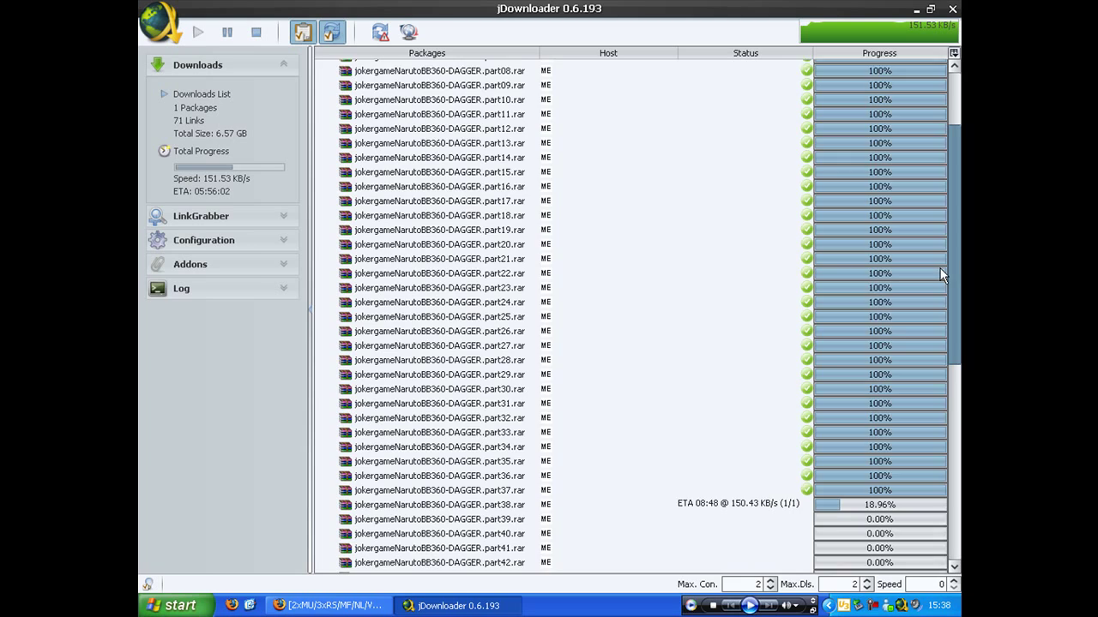
{"action": "scroll", "coordinate": [907, 386], "scroll_direction": "down", "scroll_amount": 5}
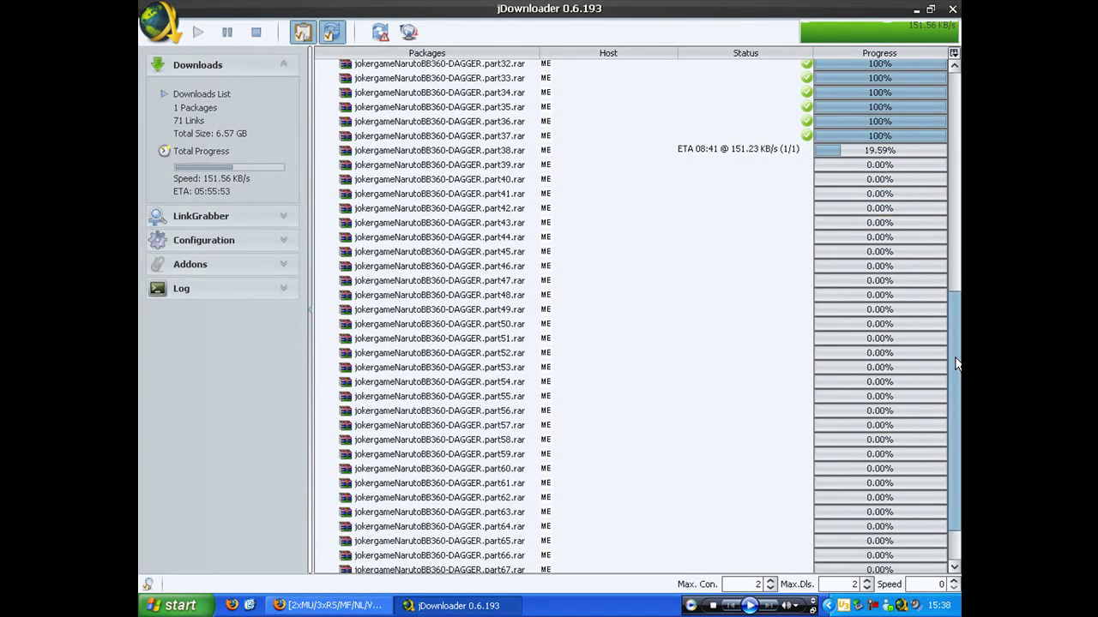
{"action": "scroll", "coordinate": [918, 460], "scroll_direction": "down", "scroll_amount": 2}
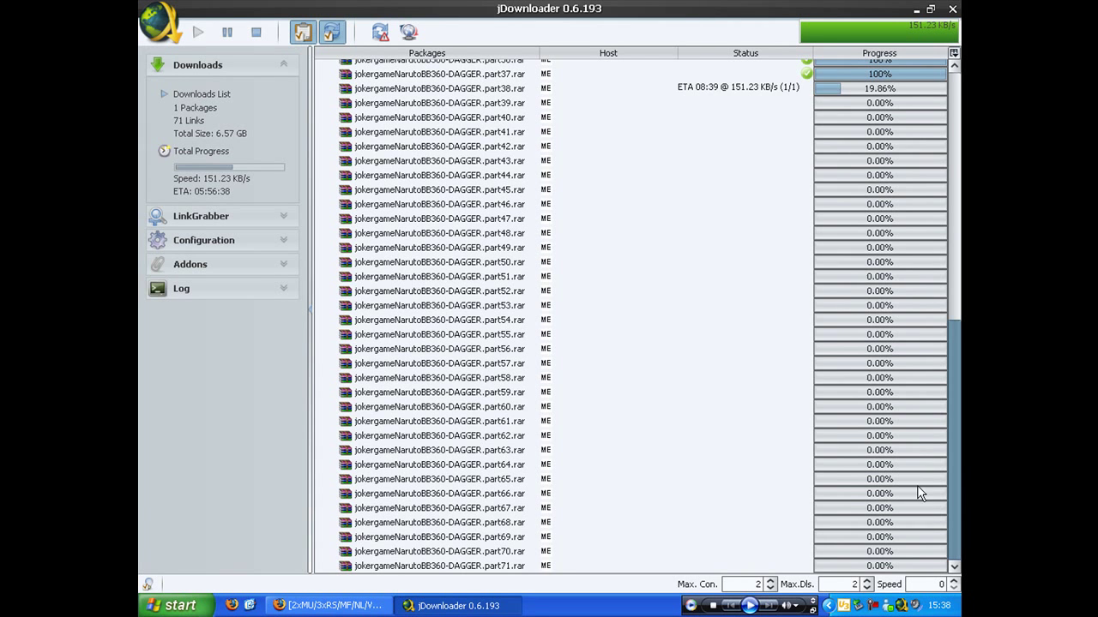
{"action": "left_click_drag", "start_coordinate": [954, 377], "coordinate": [956, 82]}
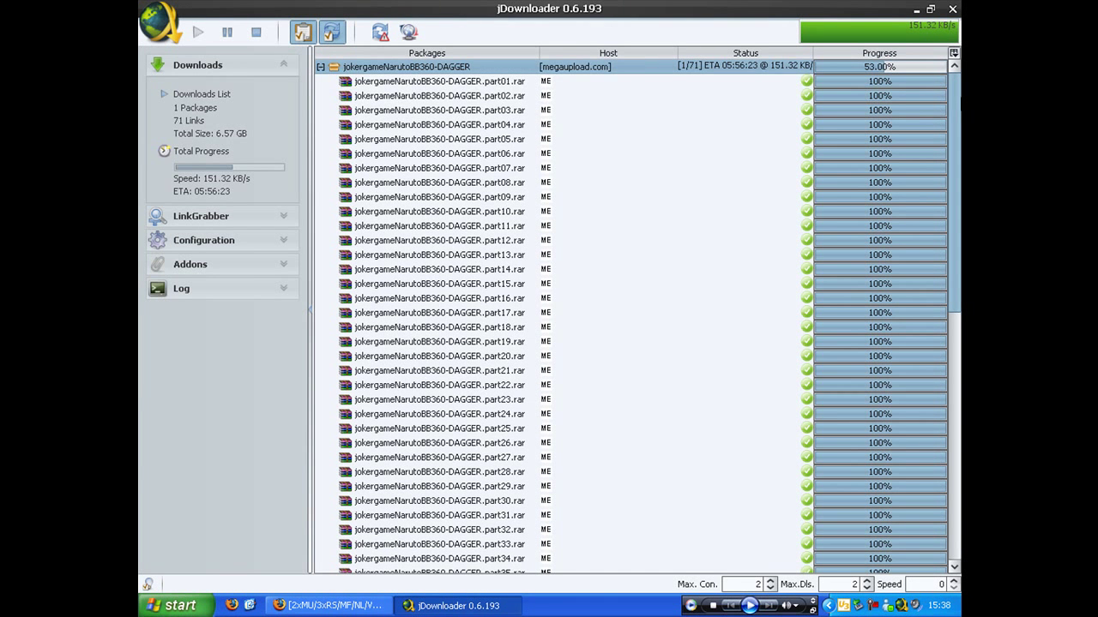
{"action": "left_click", "coordinate": [320, 66]}
Switch to Firefox, close the forum thread, search the web for jdownloader and open the Download page on jdownloader.org
{"action": "left_click", "coordinate": [356, 596]}
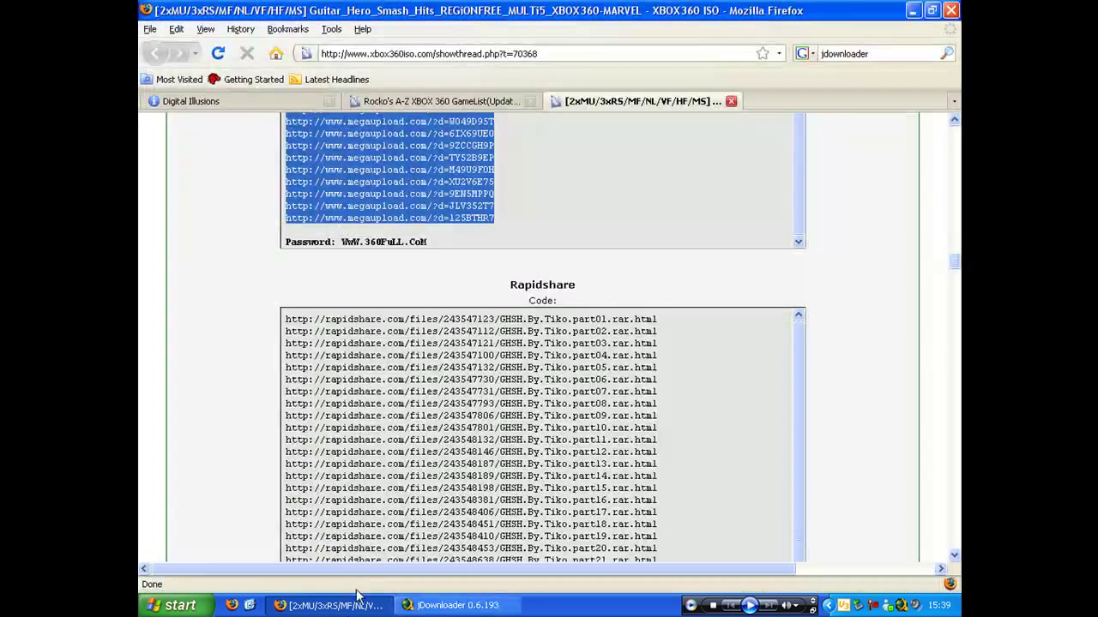
{"action": "mouse_move", "coordinate": [660, 129]}
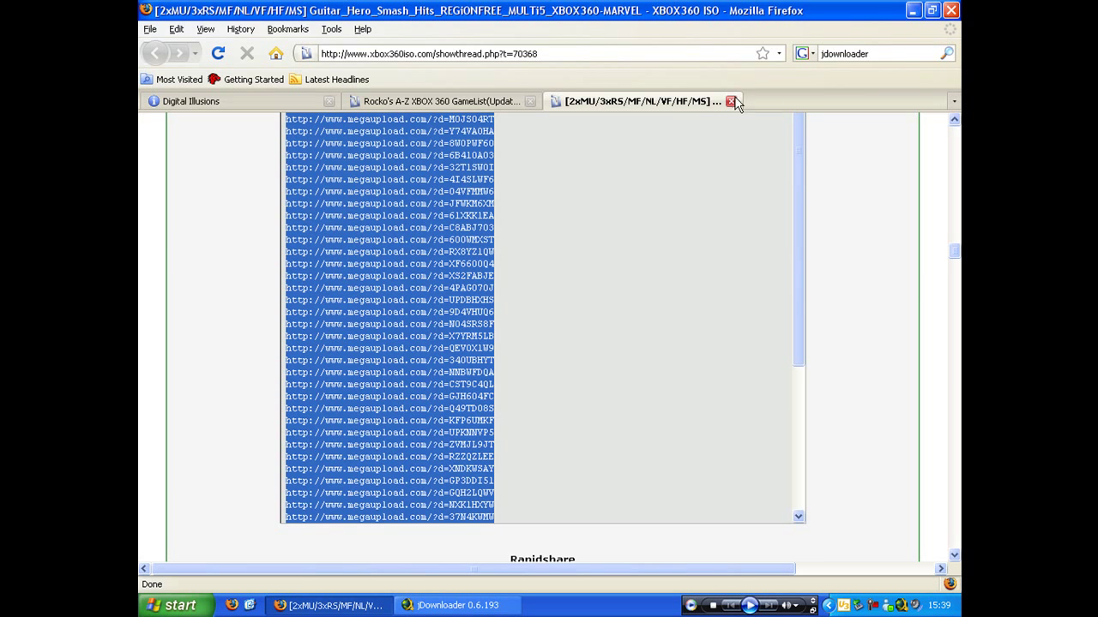
{"action": "left_click", "coordinate": [729, 101]}
{"action": "left_click", "coordinate": [947, 54]}
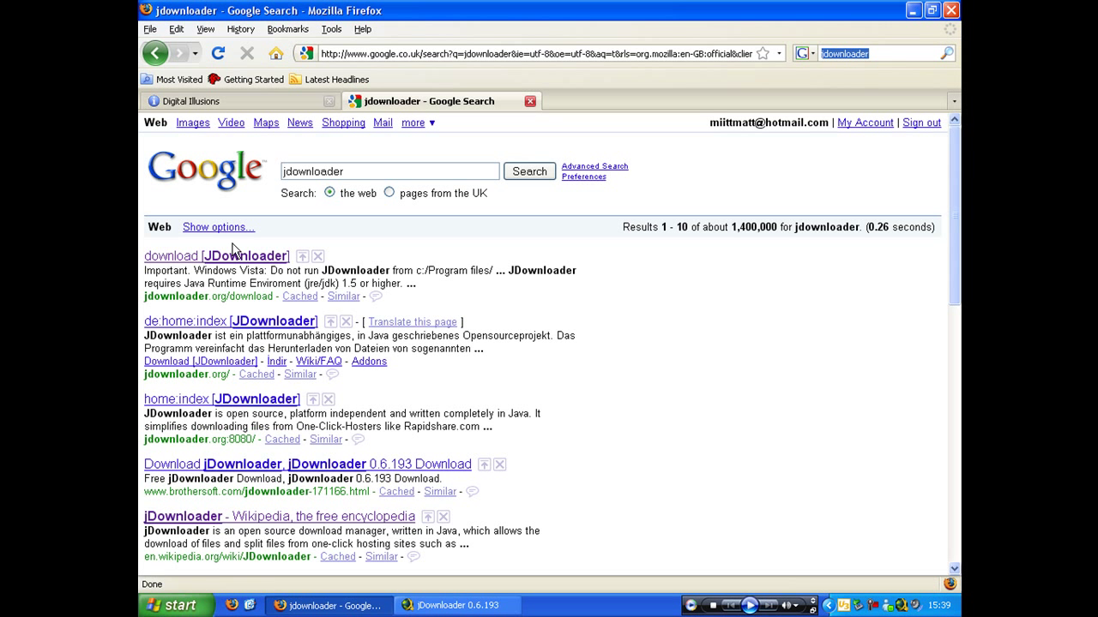
{"action": "left_click", "coordinate": [221, 257]}
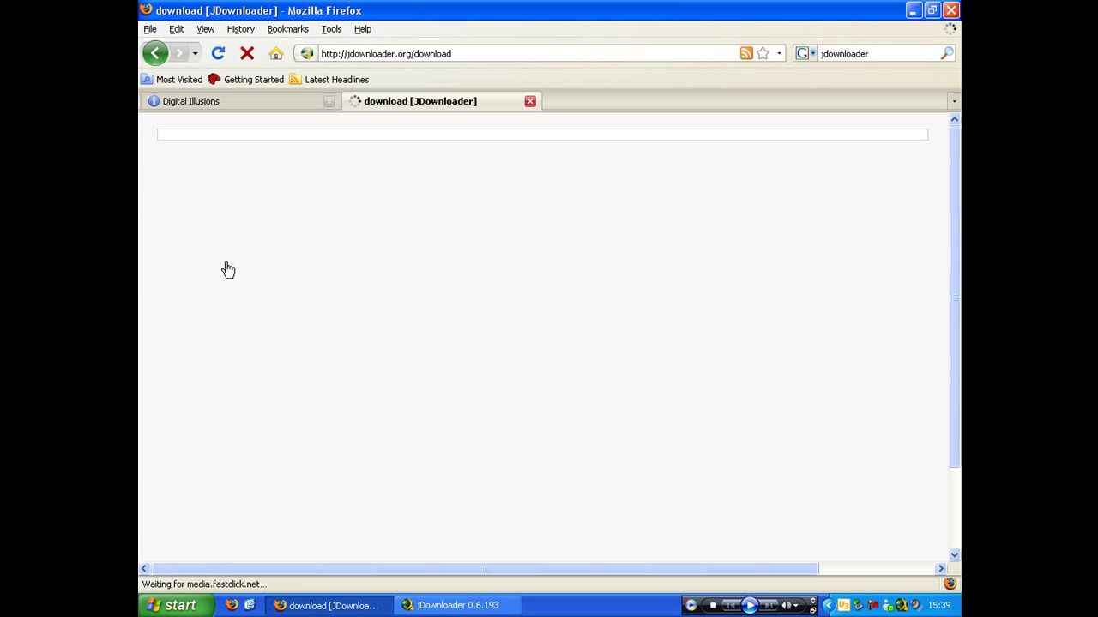
{"action": "left_click", "coordinate": [277, 228]}
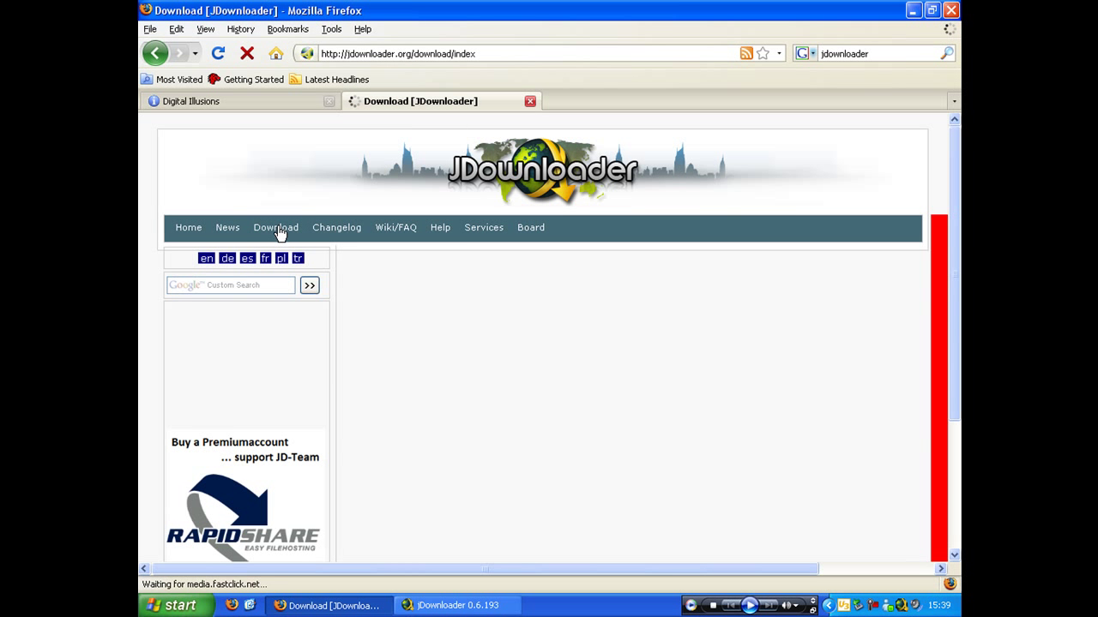
Find the operating system choices on the download page and show the Windows download servers for JDownloader
{"action": "scroll", "coordinate": [436, 363], "scroll_direction": "down", "scroll_amount": 4}
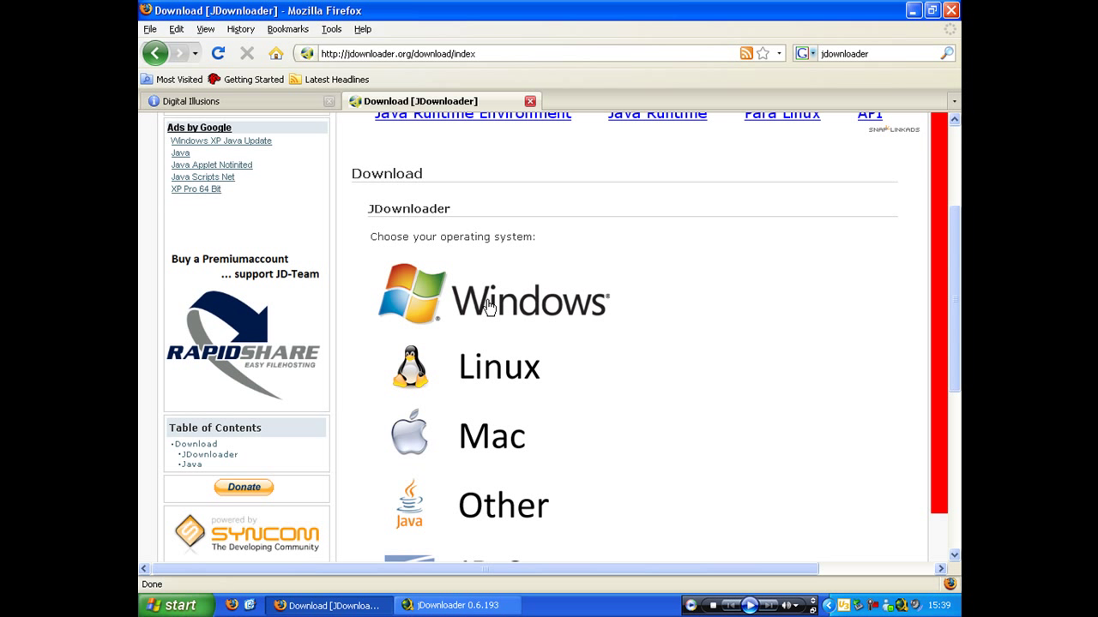
{"action": "scroll", "coordinate": [532, 343], "scroll_direction": "down", "scroll_amount": 4}
{"action": "scroll", "coordinate": [548, 348], "scroll_direction": "up", "scroll_amount": 3}
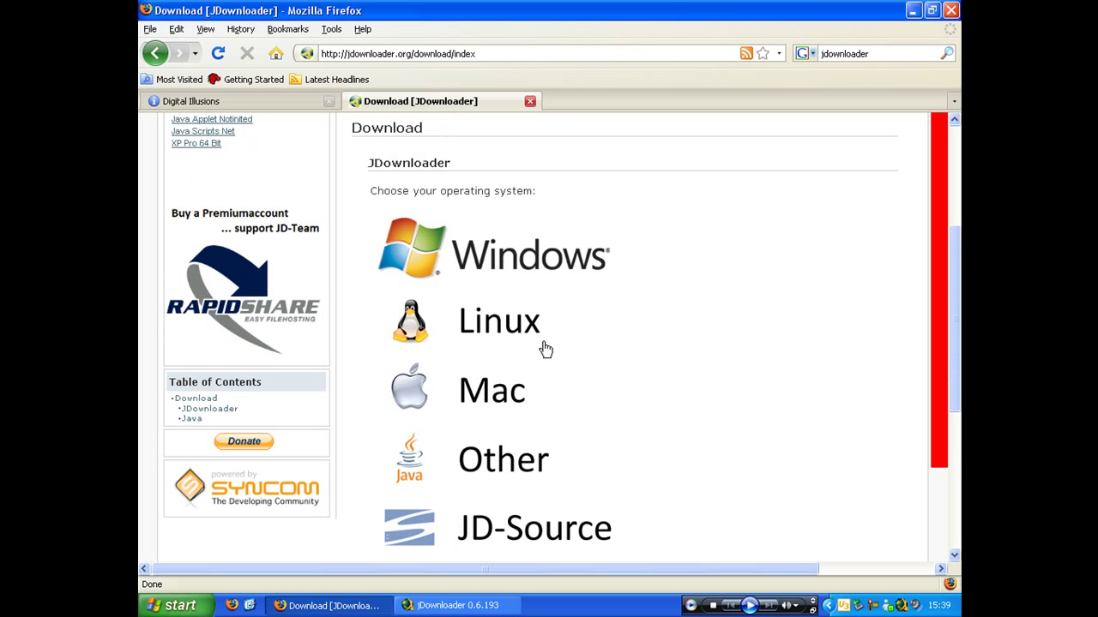
{"action": "left_click", "coordinate": [525, 273]}
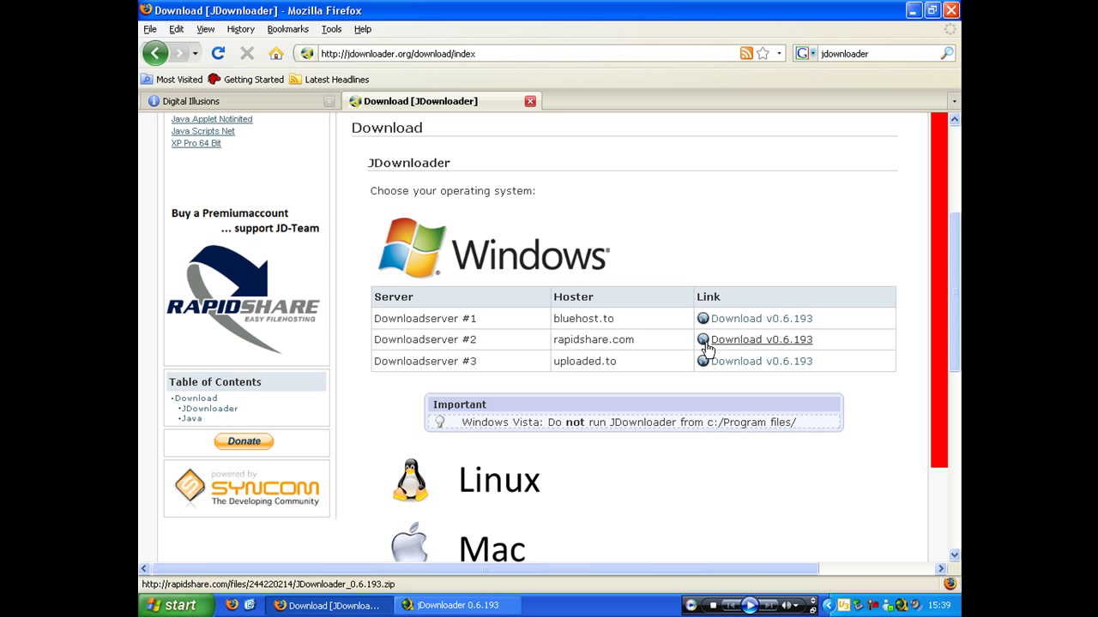
Look through the Linux, Mac, Other and JD-Source download options on the JDownloader page
{"action": "left_click", "coordinate": [444, 477]}
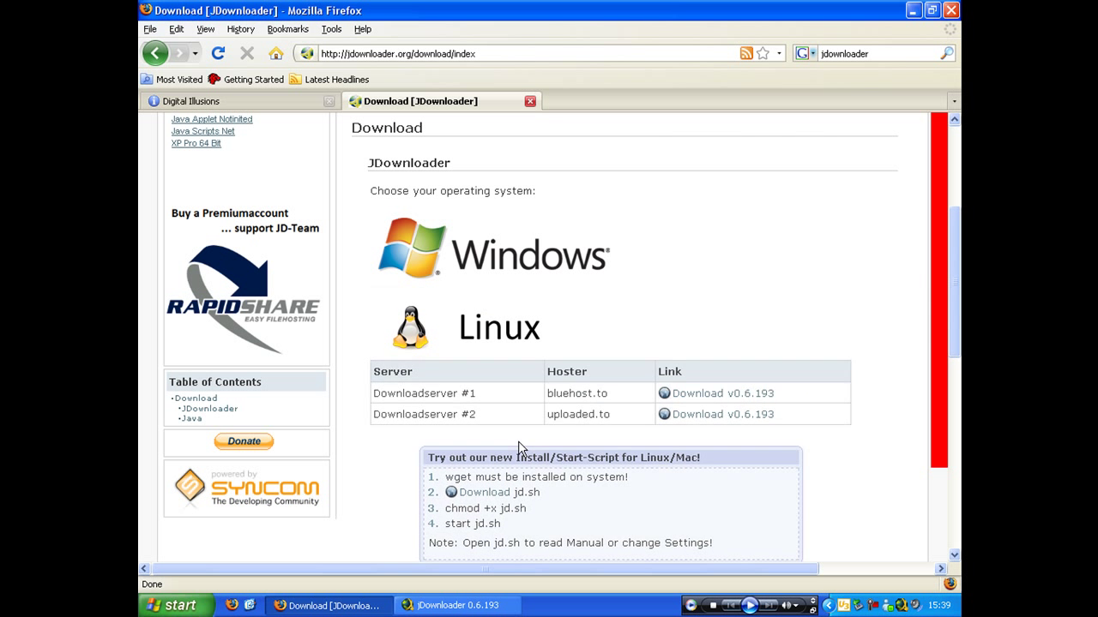
{"action": "scroll", "coordinate": [502, 414], "scroll_direction": "down", "scroll_amount": 5}
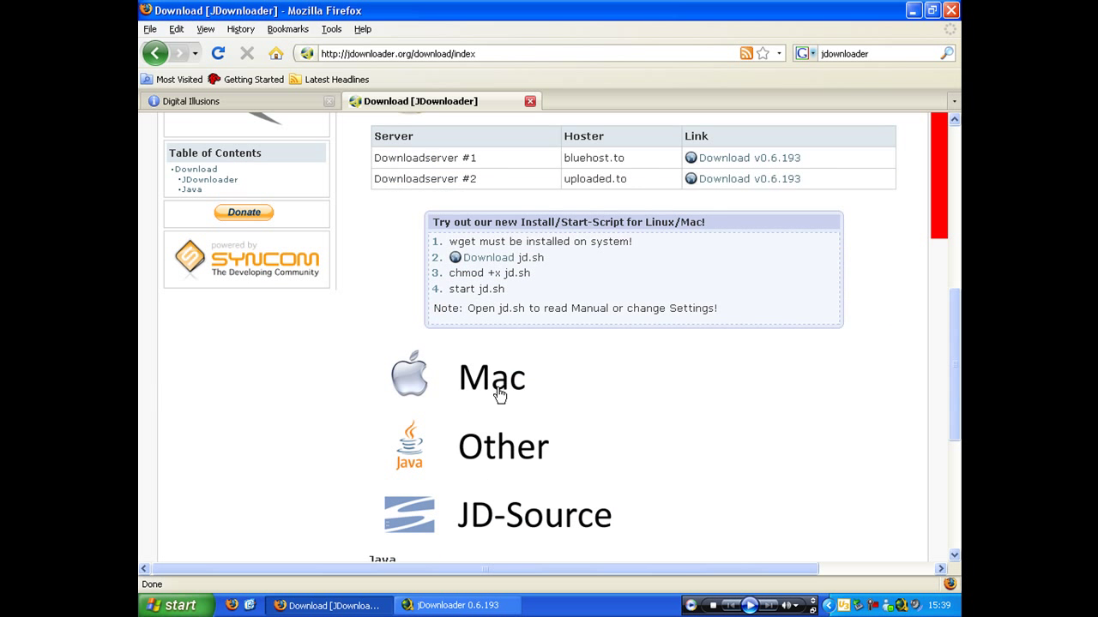
{"action": "left_click", "coordinate": [500, 395]}
{"action": "left_click", "coordinate": [501, 462]}
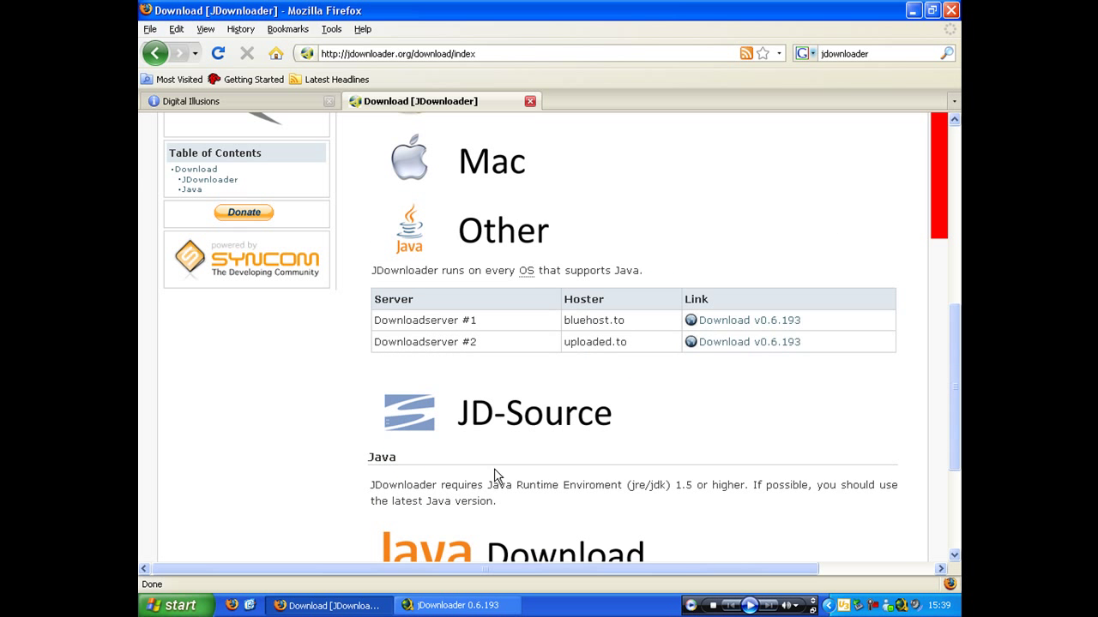
{"action": "left_click", "coordinate": [538, 434]}
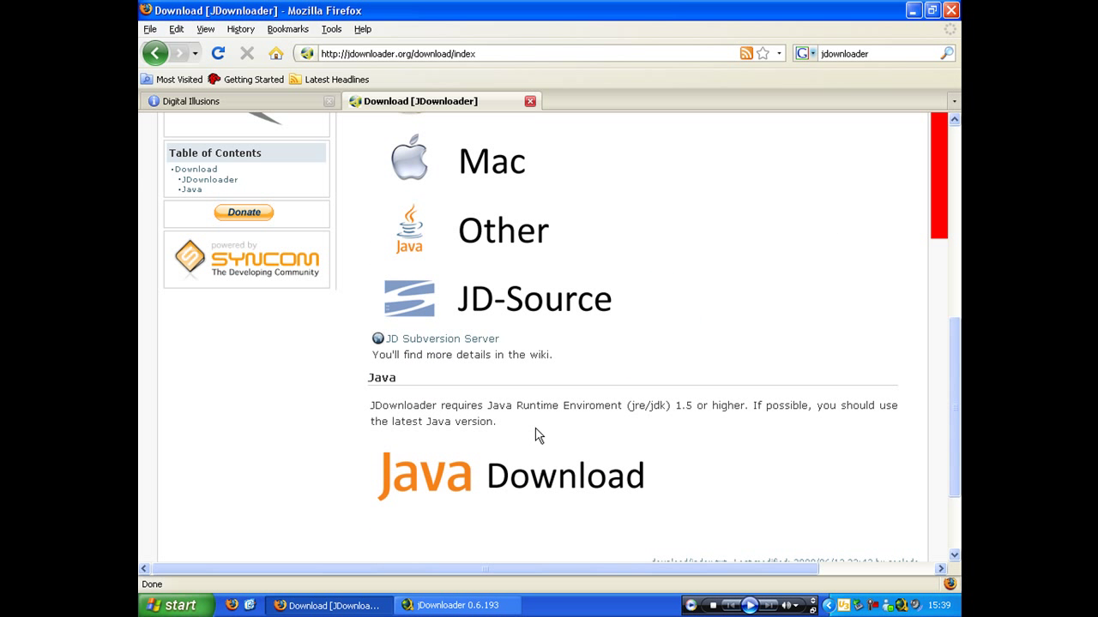
Close the JDownloader download page and minimize the Firefox and jDownloader windows to reach the desktop
{"action": "left_click", "coordinate": [529, 101]}
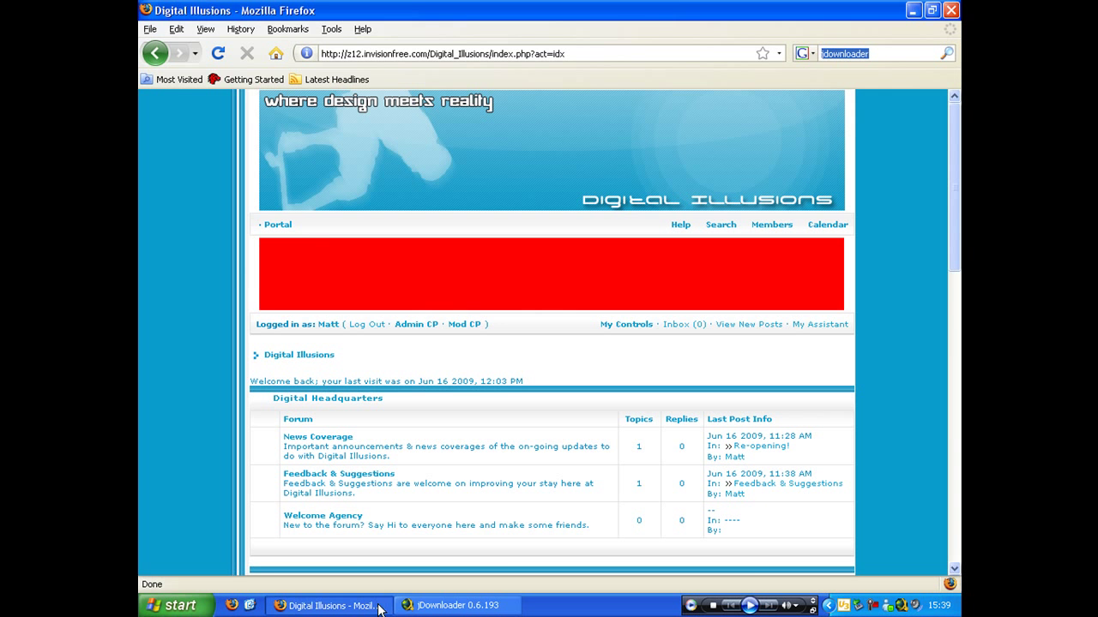
{"action": "left_click", "coordinate": [376, 608]}
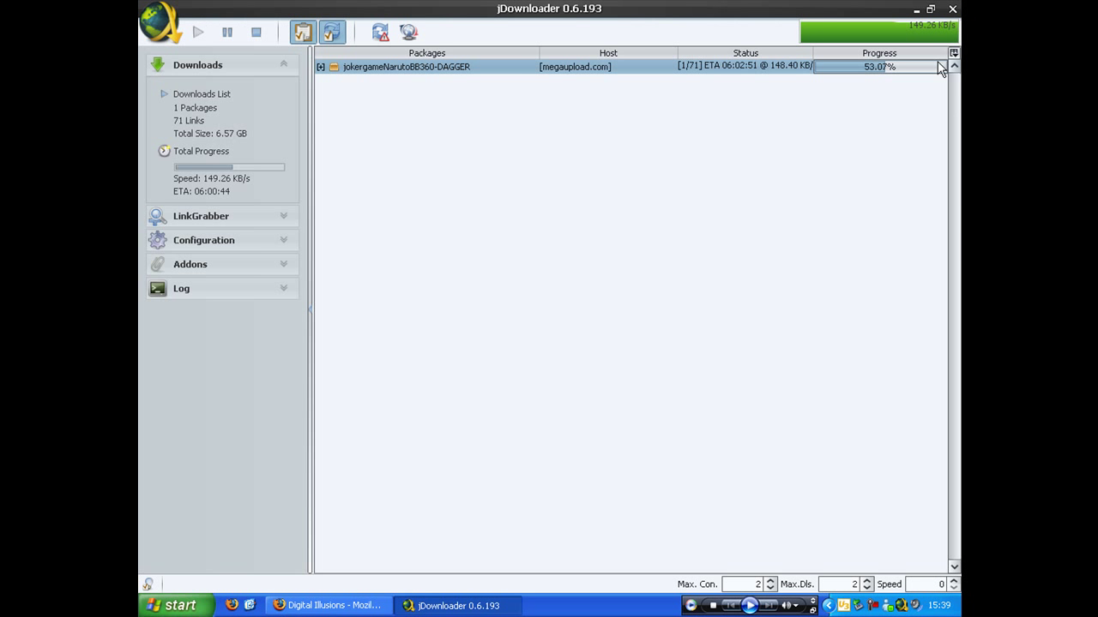
{"action": "left_click", "coordinate": [916, 10]}
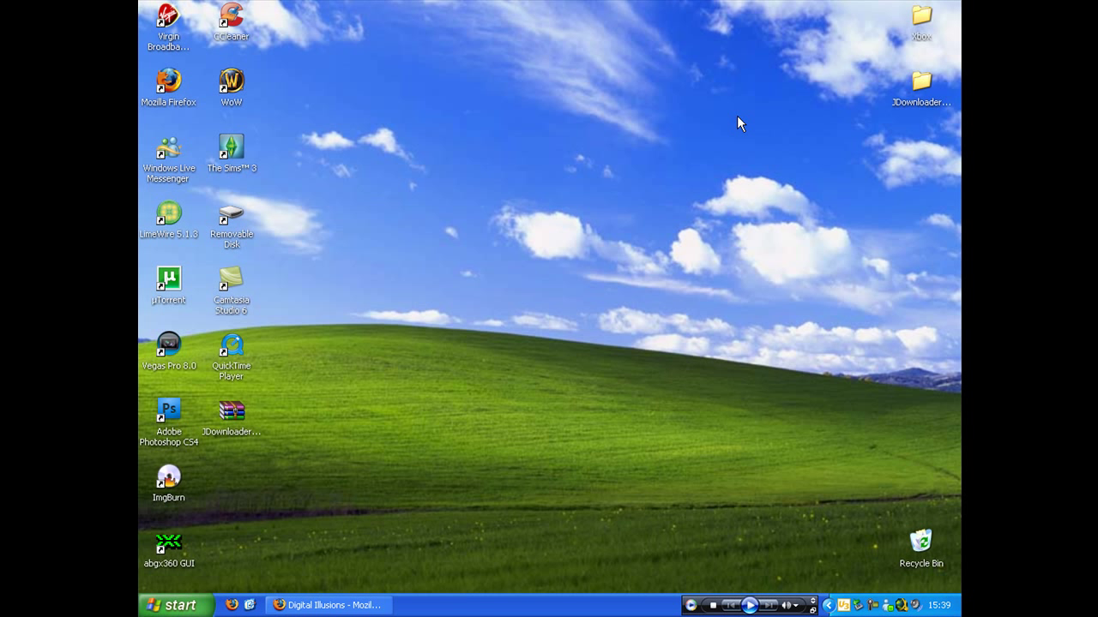
Open the JDownloader zip archive from the desktop, view its extraction path options and close WinRAR without extracting
{"action": "left_click", "coordinate": [240, 434]}
{"action": "double_click", "coordinate": [241, 434]}
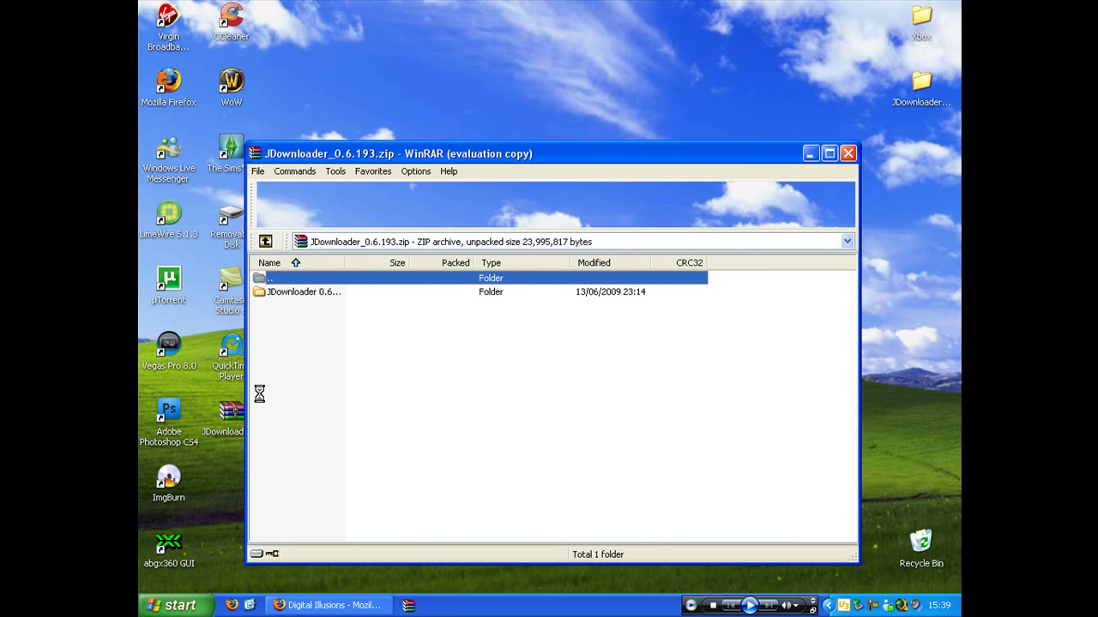
{"action": "left_click", "coordinate": [314, 208]}
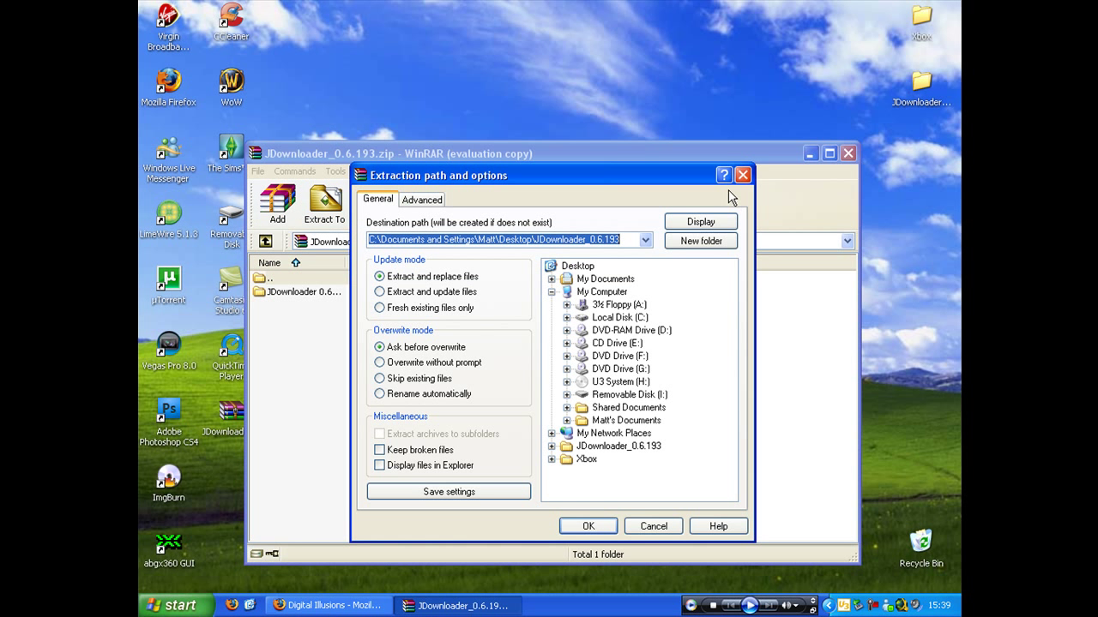
{"action": "left_click", "coordinate": [743, 177]}
{"action": "left_click", "coordinate": [848, 153]}
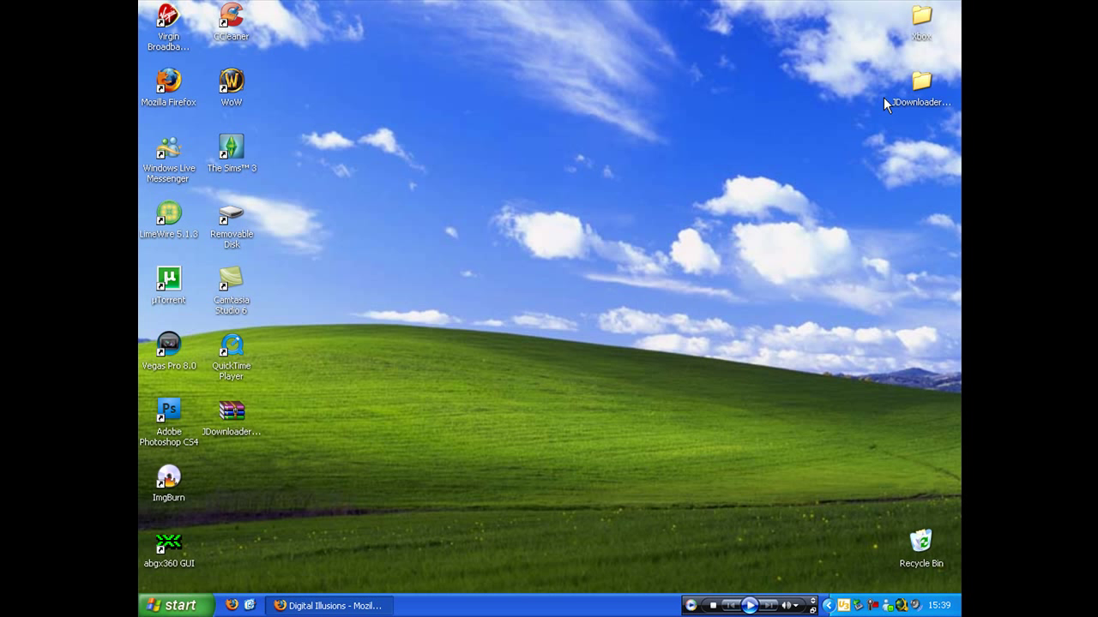
Open the extracted JDownloader 0.6.193 folder, select the JDownloader Launcher in the enlarged window and close the folder
{"action": "double_click", "coordinate": [926, 93]}
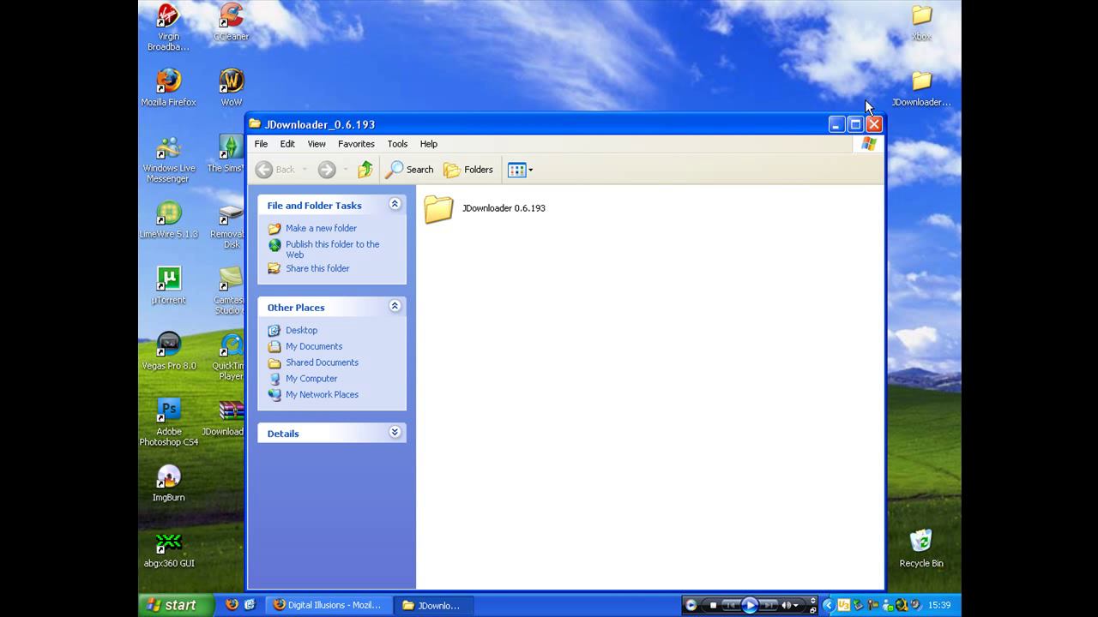
{"action": "double_click", "coordinate": [521, 205]}
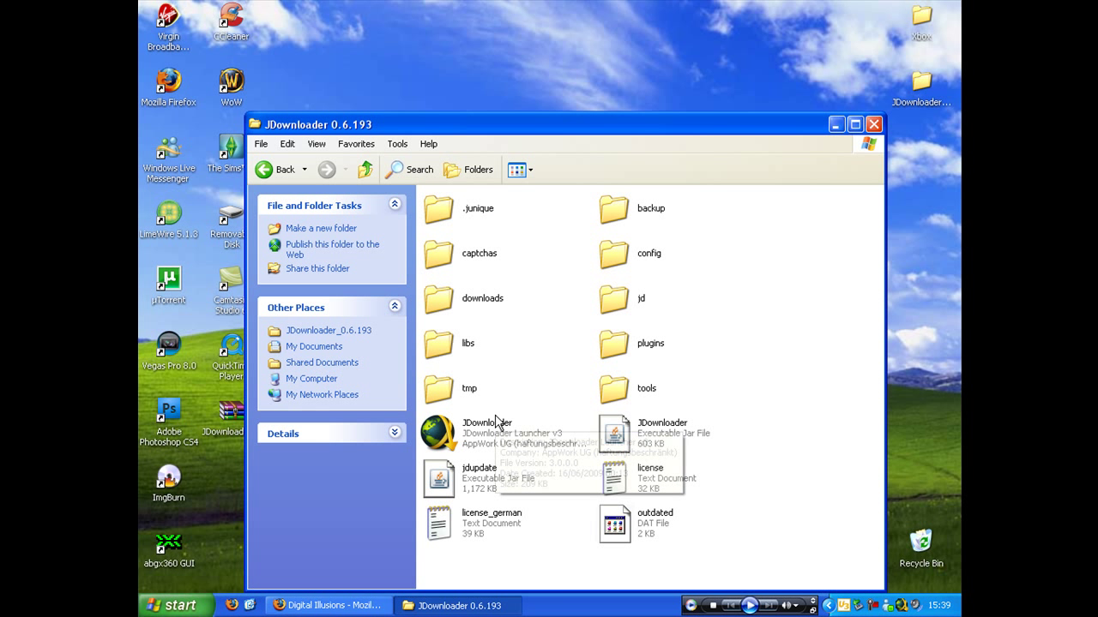
{"action": "left_click", "coordinate": [497, 437]}
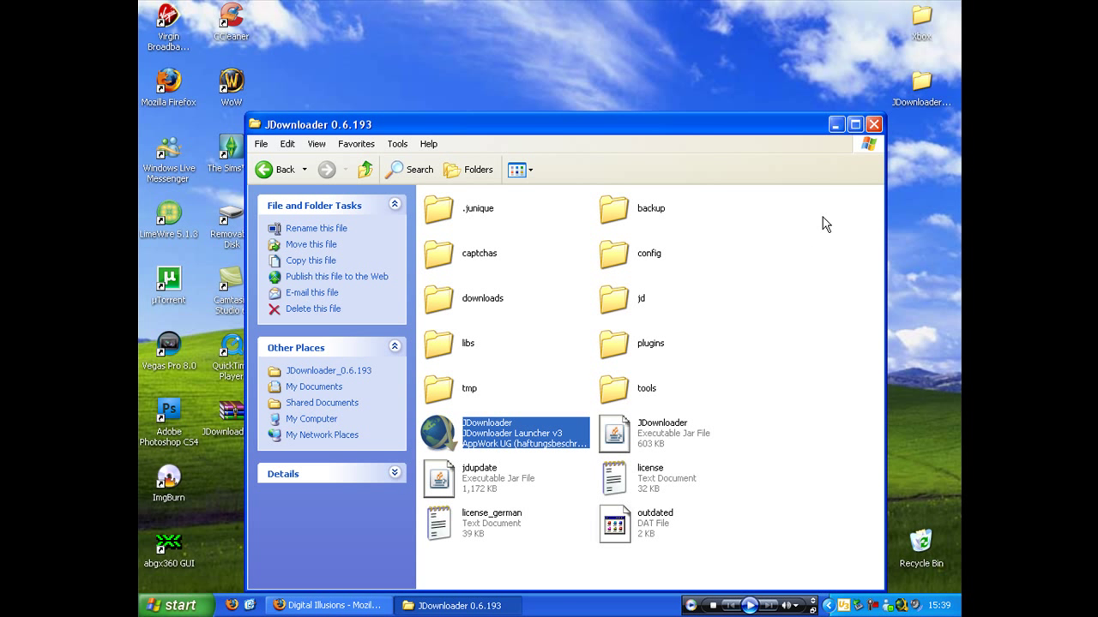
{"action": "left_click", "coordinate": [855, 124]}
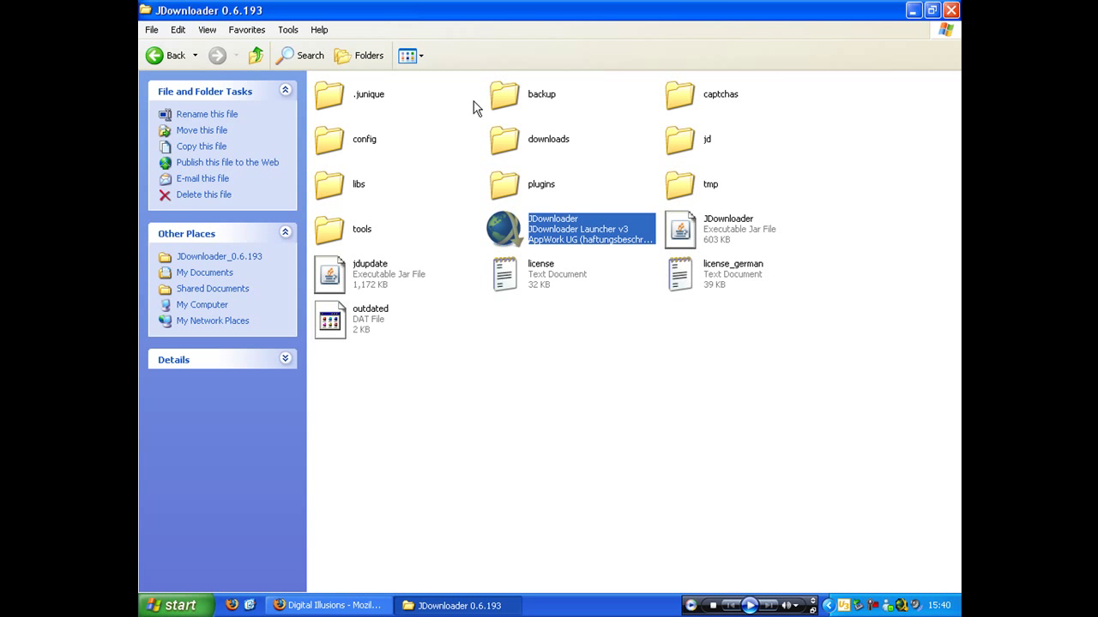
{"action": "left_click", "coordinate": [169, 55]}
{"action": "left_click", "coordinate": [951, 10]}
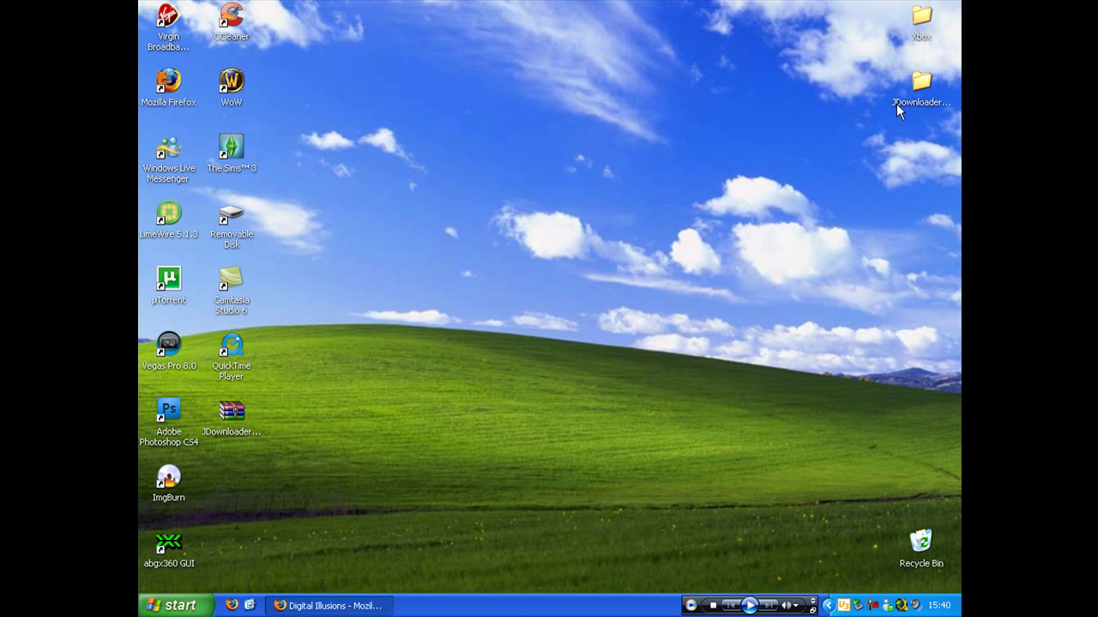
Reopen the extracted JDownloader folder on the desktop and go into its JDownloader 0.6.193 subfolder
{"action": "double_click", "coordinate": [931, 86]}
{"action": "double_click", "coordinate": [365, 98]}
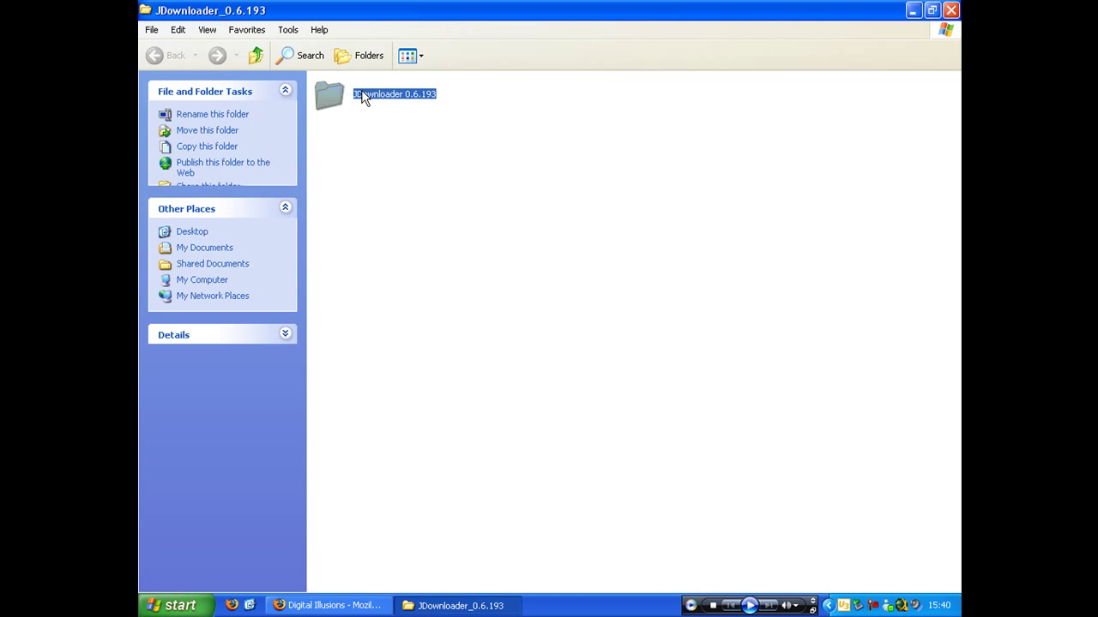
{"action": "left_click_drag", "start_coordinate": [847, 377], "coordinate": [199, 57]}
{"action": "left_click", "coordinate": [588, 284]}
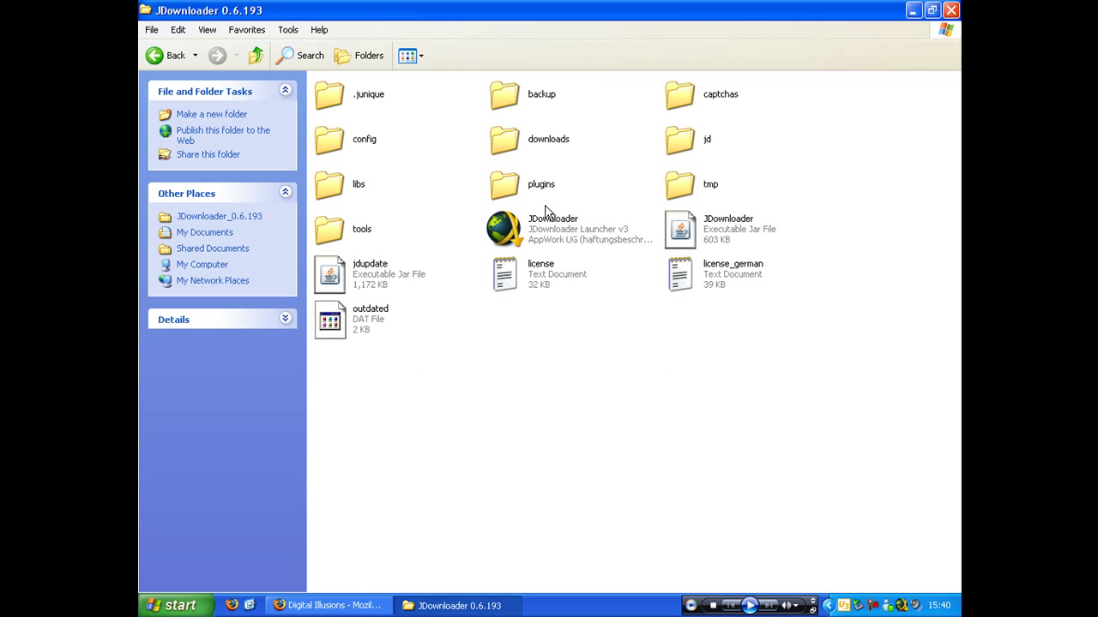
Open the downloads subfolder, highlight all the downloaded archive parts, clear the selection and return to the JDownloader 0.6.193 folder
{"action": "left_click", "coordinate": [515, 140]}
{"action": "double_click", "coordinate": [515, 139]}
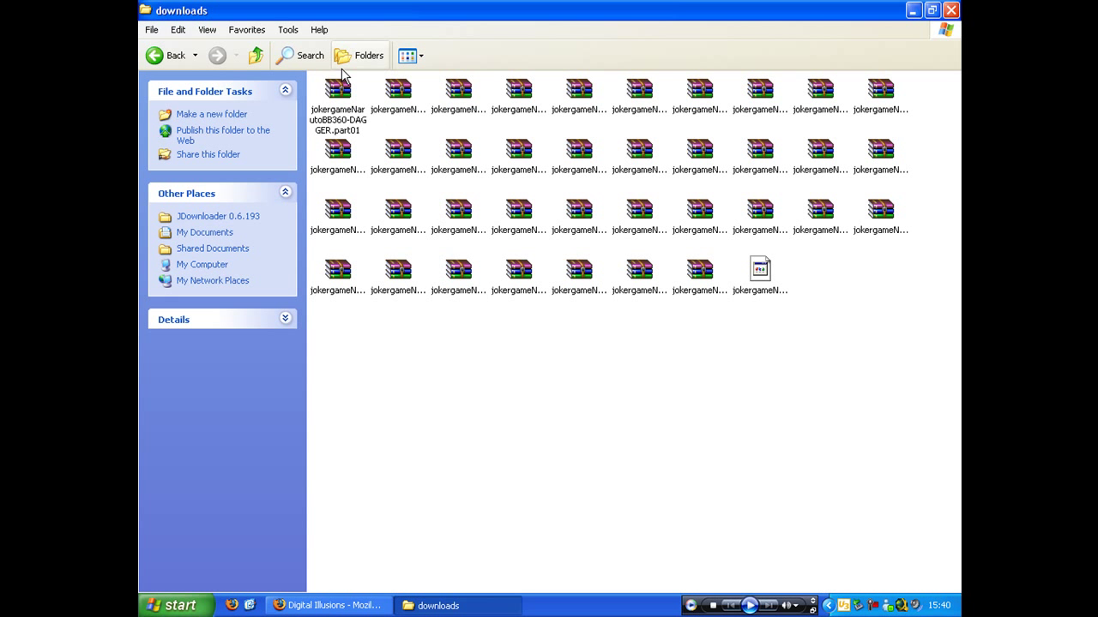
{"action": "left_click_drag", "start_coordinate": [960, 386], "coordinate": [309, 79]}
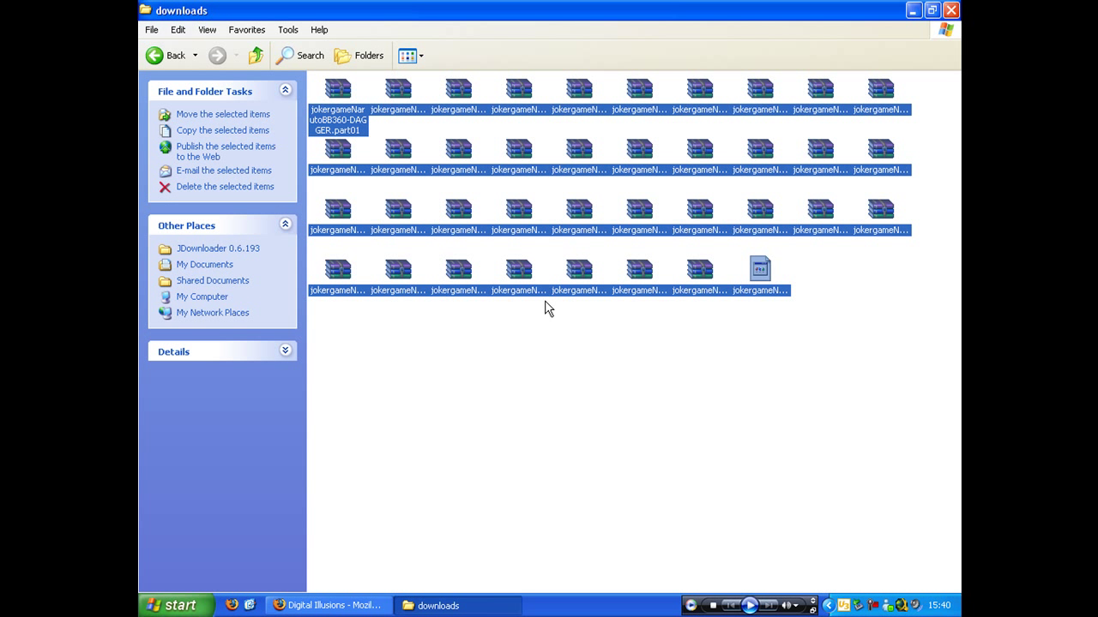
{"action": "left_click", "coordinate": [511, 380]}
{"action": "left_click", "coordinate": [163, 54]}
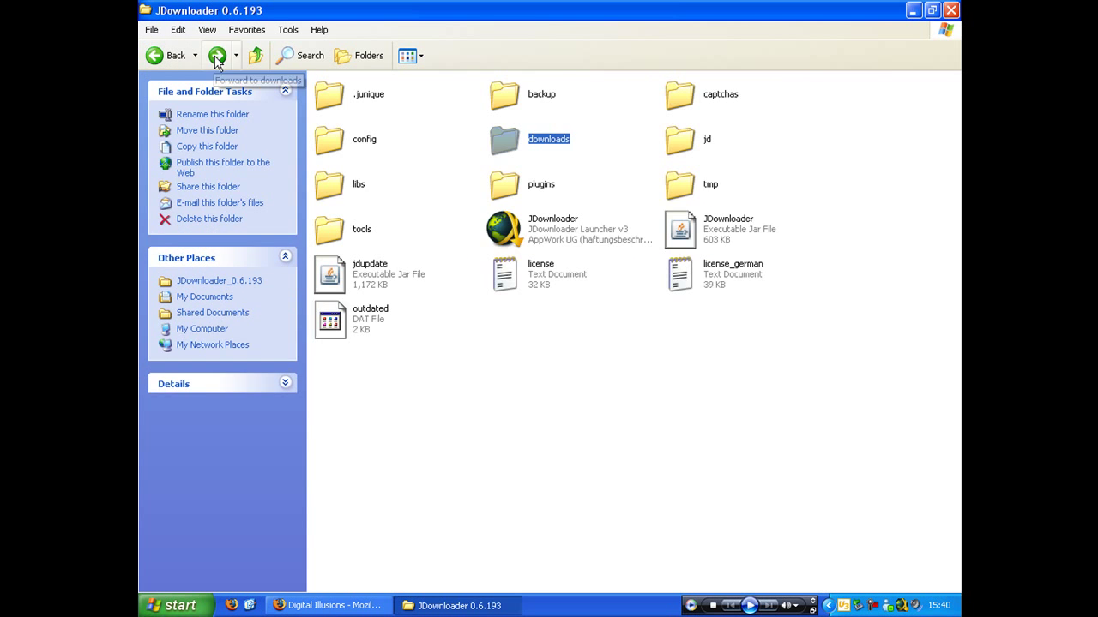
Return to the downloads folder, highlight all the downloaded archive parts, dismiss the messenger notification and clear the selection
{"action": "left_click", "coordinate": [217, 55]}
{"action": "left_click_drag", "start_coordinate": [960, 367], "coordinate": [217, 18]}
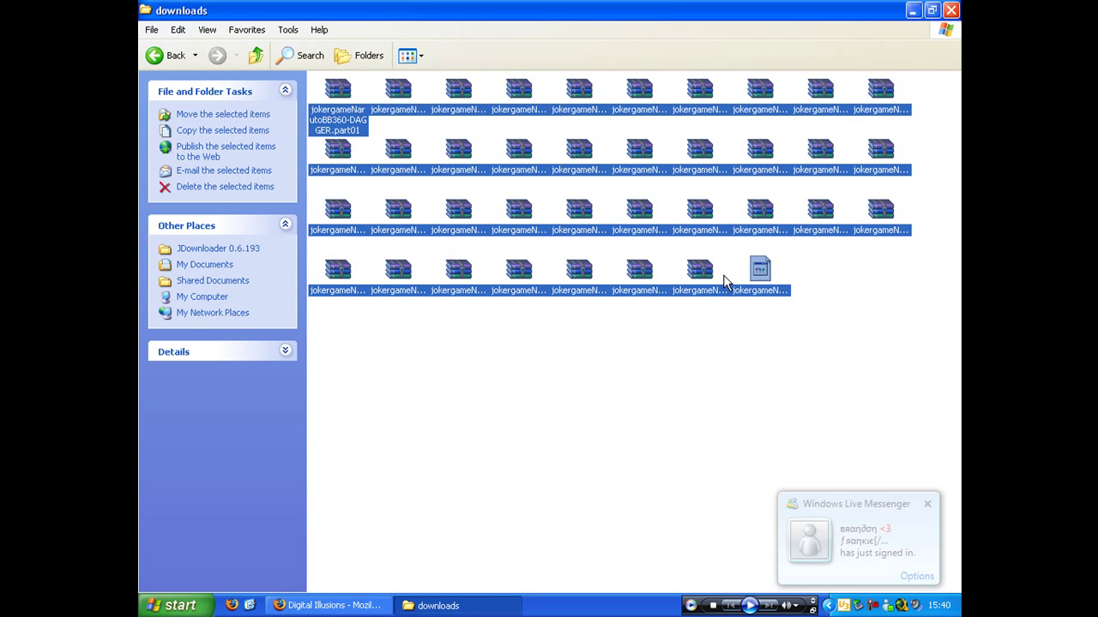
{"action": "left_click", "coordinate": [930, 507]}
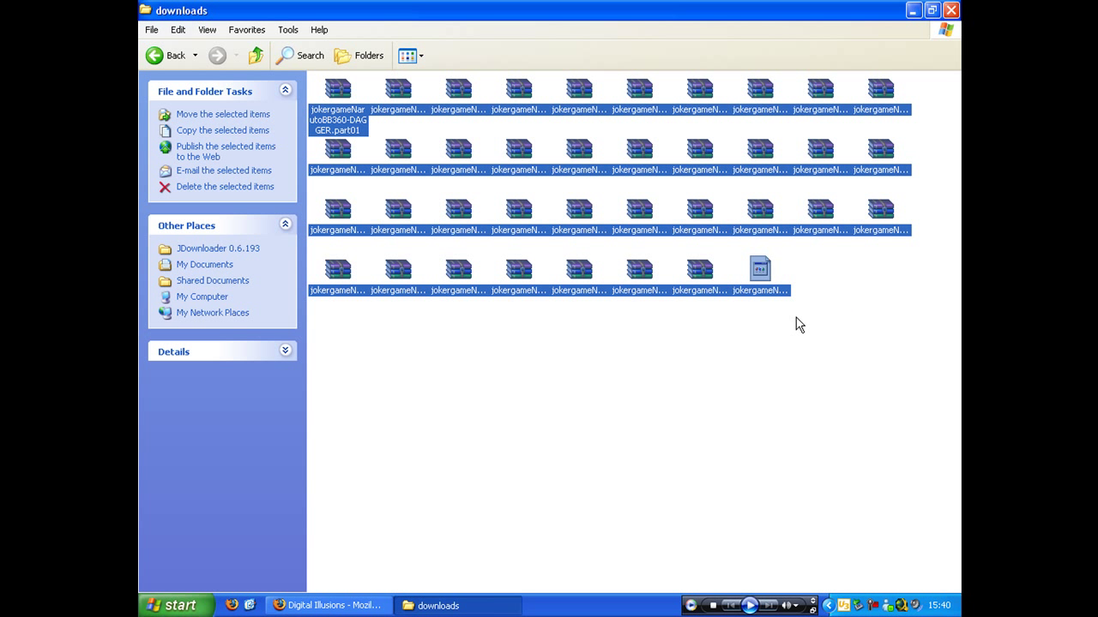
{"action": "left_click", "coordinate": [817, 339]}
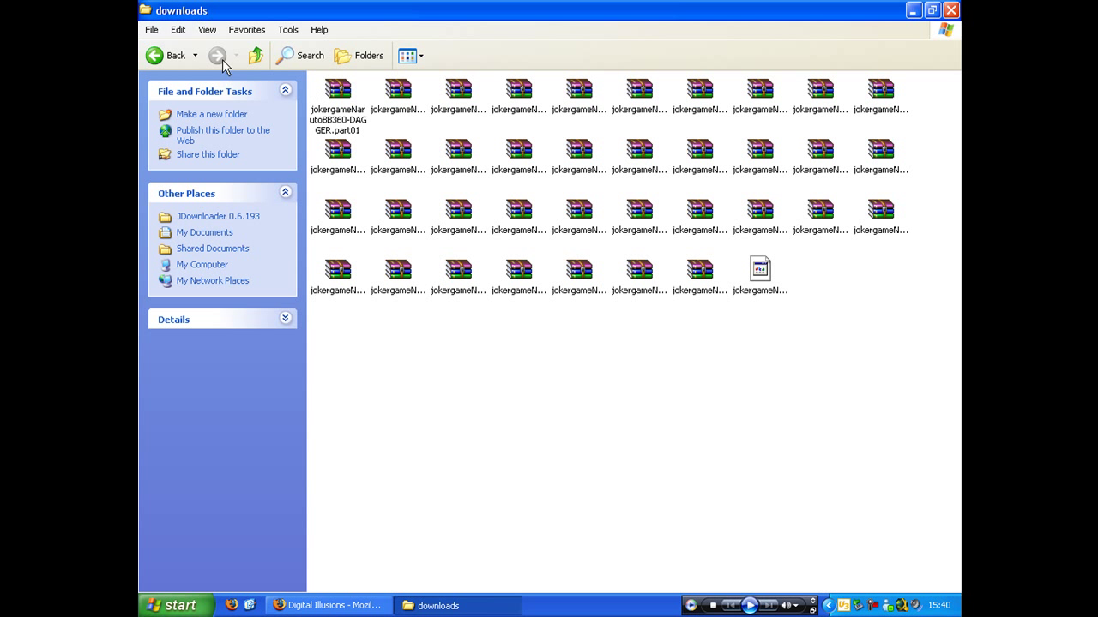
{"action": "left_click_drag", "start_coordinate": [844, 351], "coordinate": [892, 321]}
Go back to the top-level JDownloader_0.6.193 folder and close its window
{"action": "left_click", "coordinate": [151, 29]}
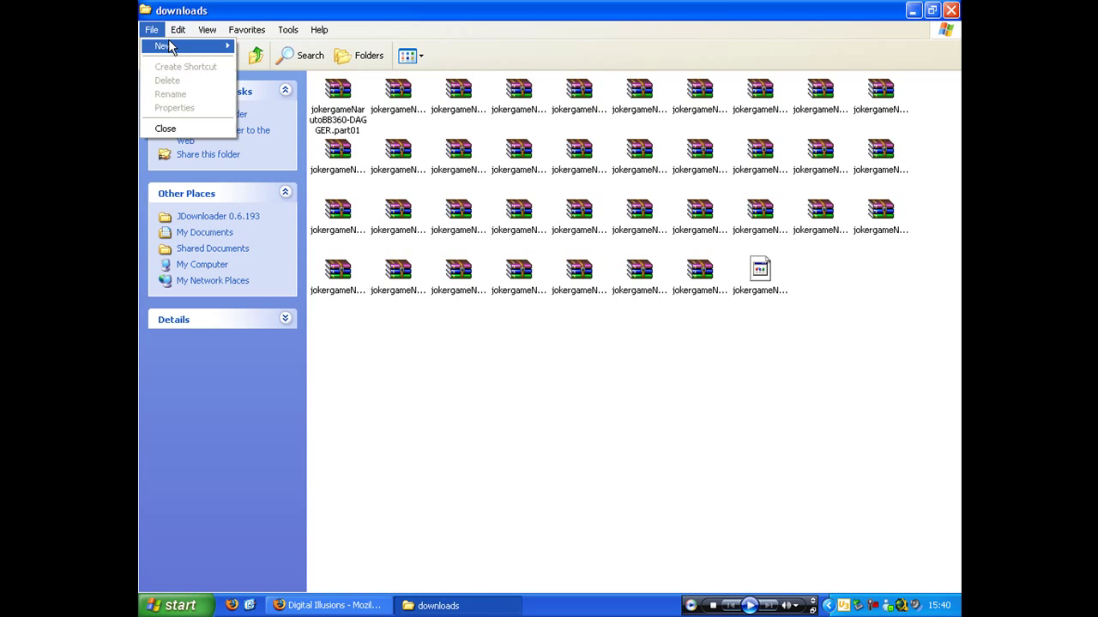
{"action": "left_click", "coordinate": [142, 57]}
{"action": "left_click", "coordinate": [153, 55]}
{"action": "left_click", "coordinate": [154, 55]}
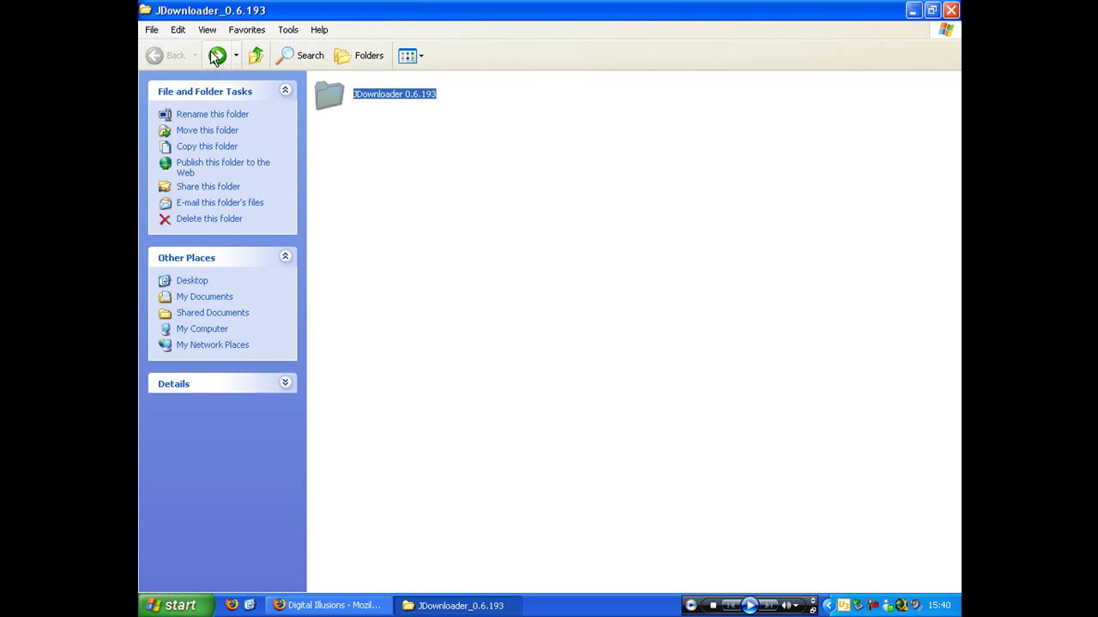
{"action": "left_click", "coordinate": [950, 9]}
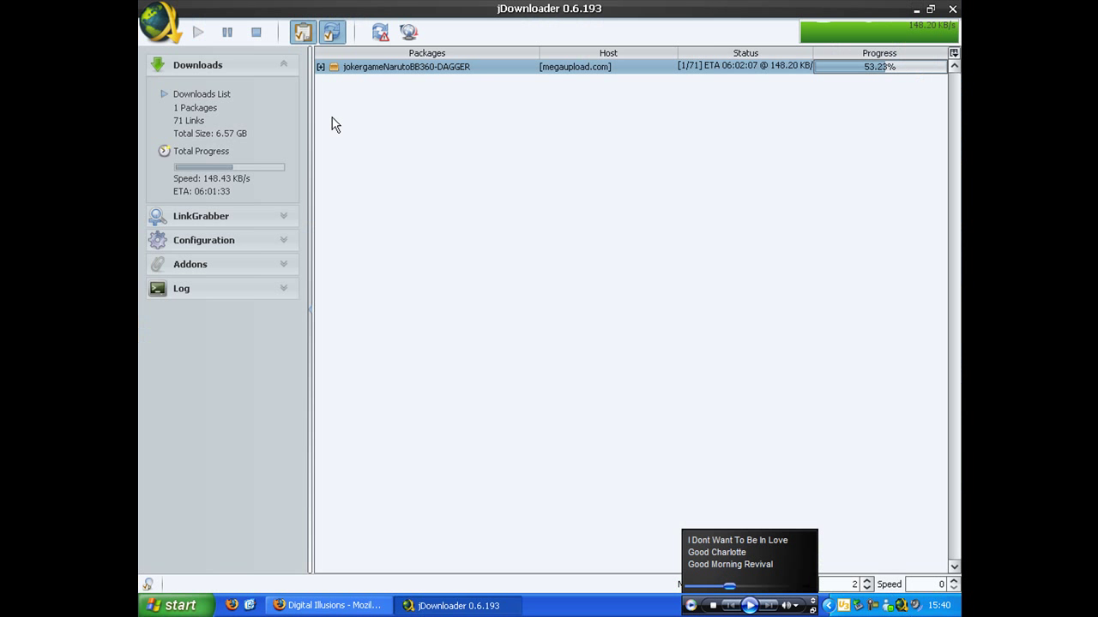
Minimize jDownloader, bring up the Digital Illusions forum in Firefox and minimize it again to show the desktop
{"action": "left_click", "coordinate": [916, 10]}
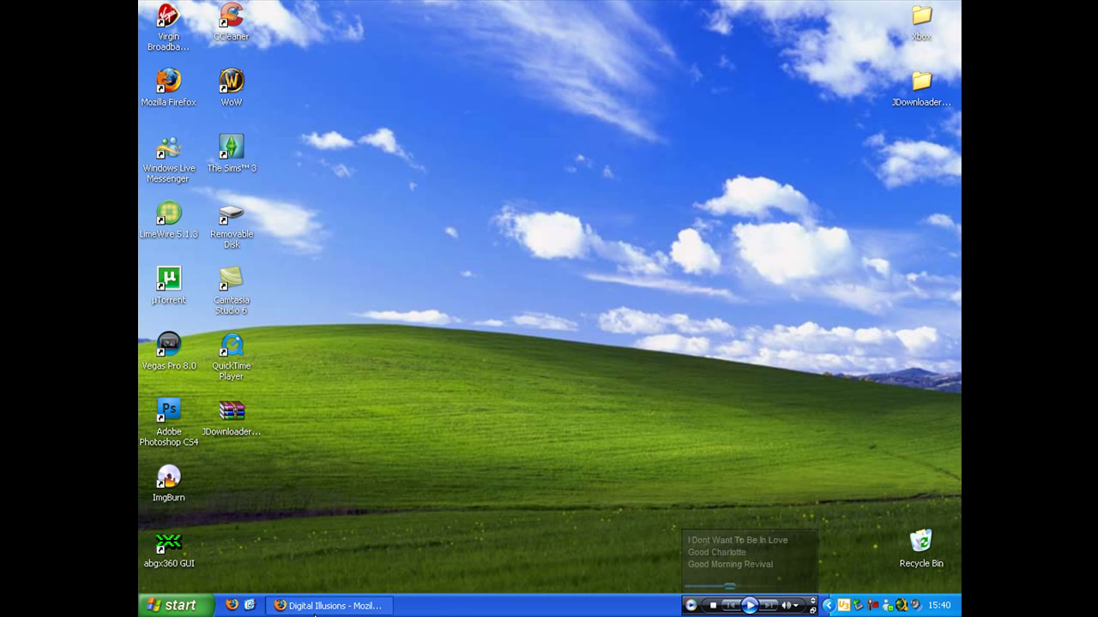
{"action": "left_click", "coordinate": [326, 605]}
{"action": "left_click", "coordinate": [148, 31]}
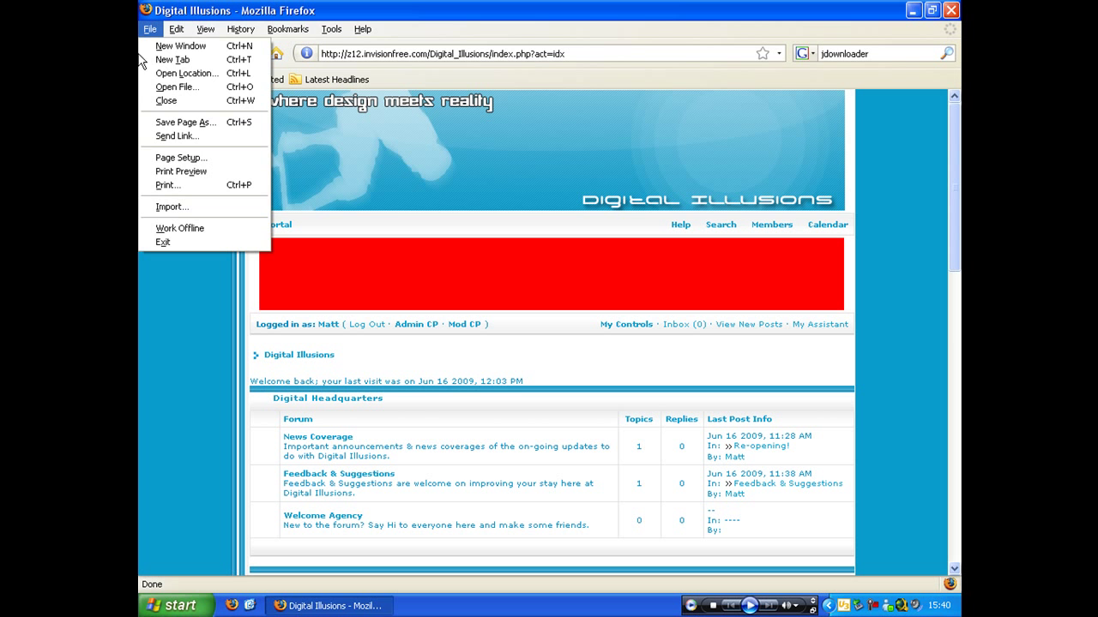
{"action": "left_click", "coordinate": [172, 335]}
{"action": "left_click", "coordinate": [334, 605]}
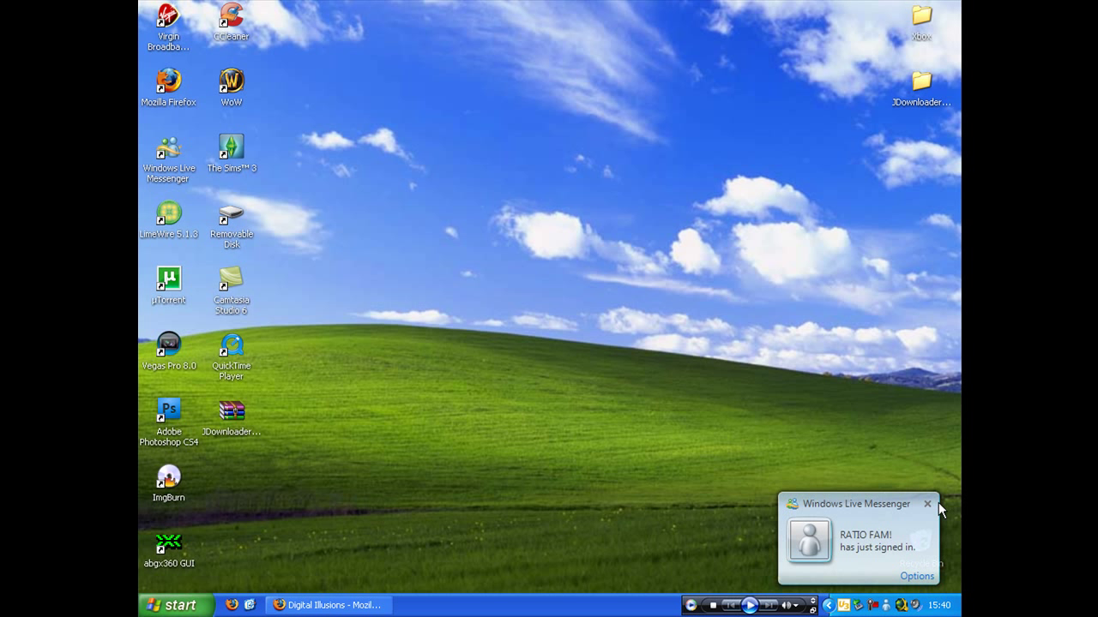
Dismiss the messenger notification, open the Games folder inside the desktop's Xbox folder, select the dead space PowerISO file and maximize the window
{"action": "left_click", "coordinate": [927, 504]}
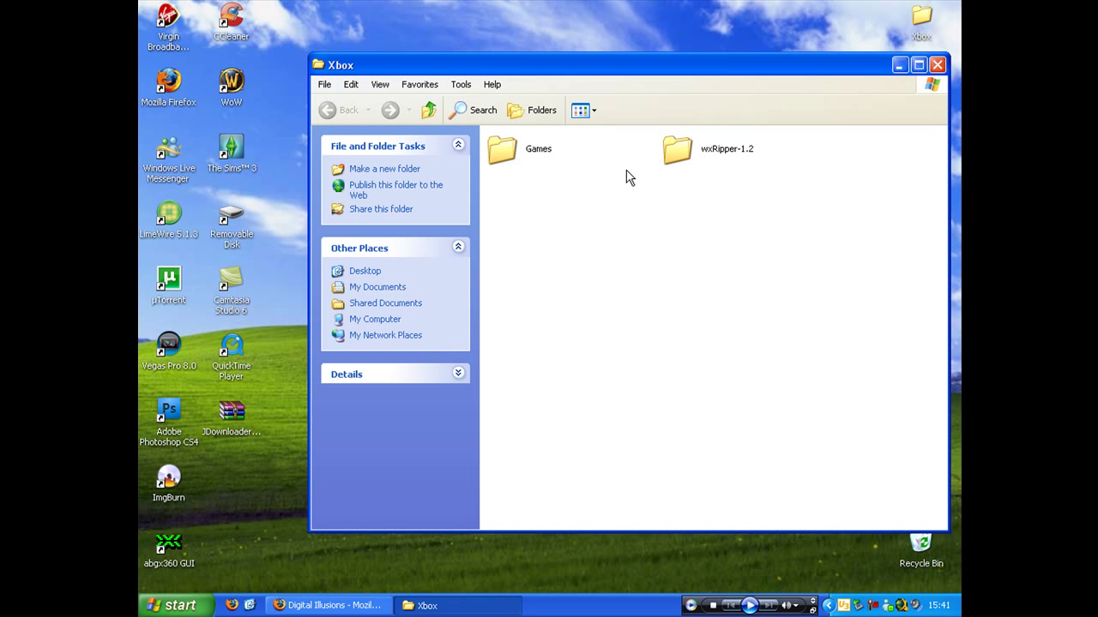
{"action": "double_click", "coordinate": [546, 143]}
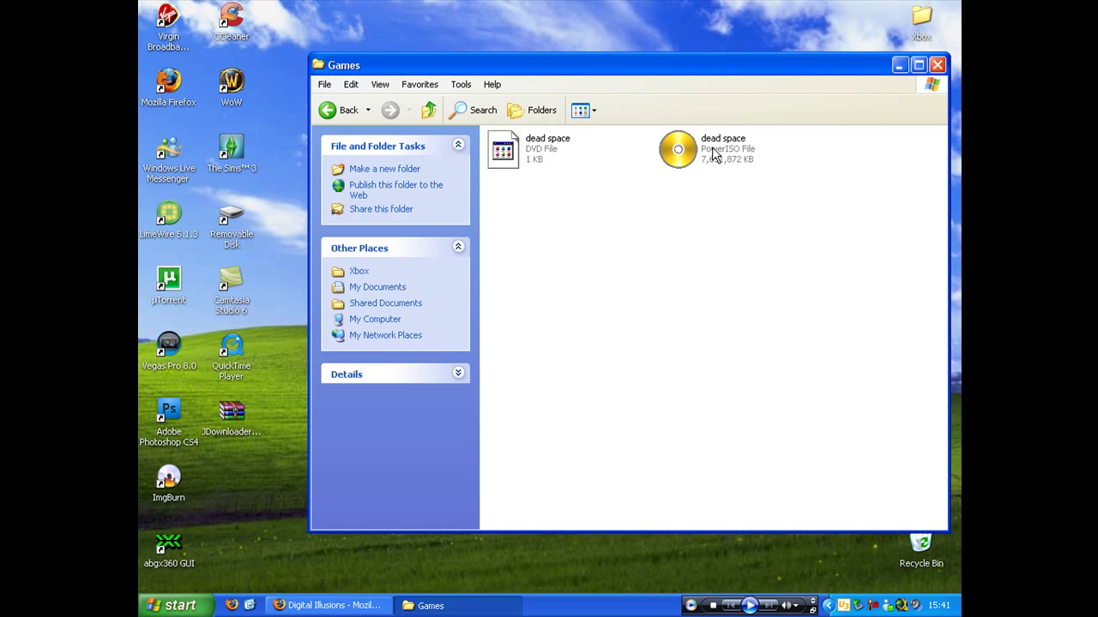
{"action": "left_click", "coordinate": [713, 155]}
{"action": "left_click", "coordinate": [918, 65]}
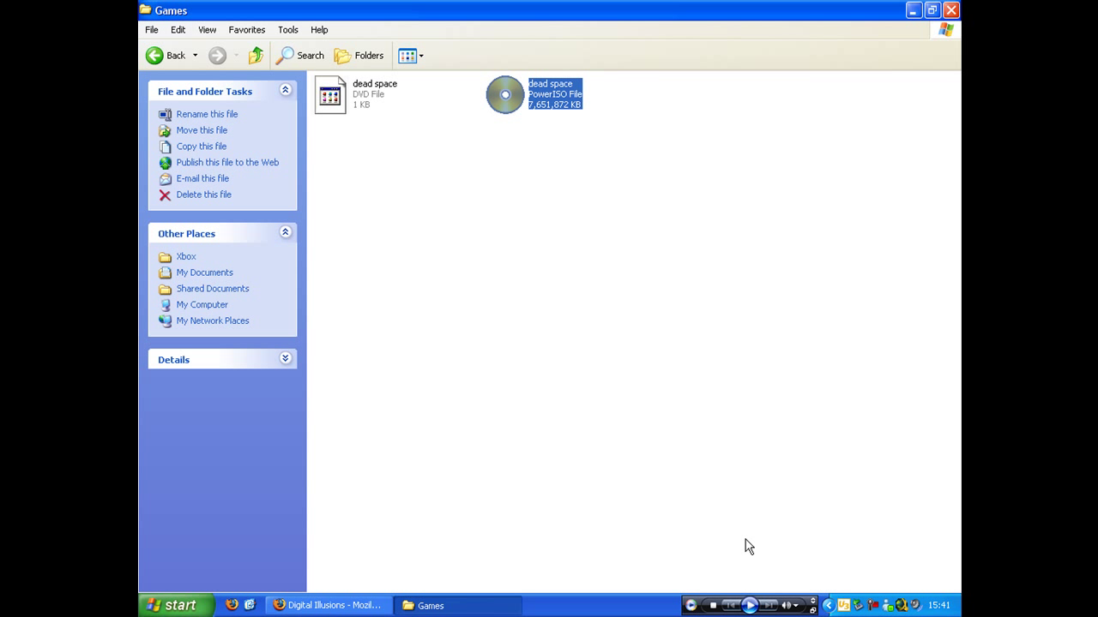
{"action": "mouse_move", "coordinate": [770, 604]}
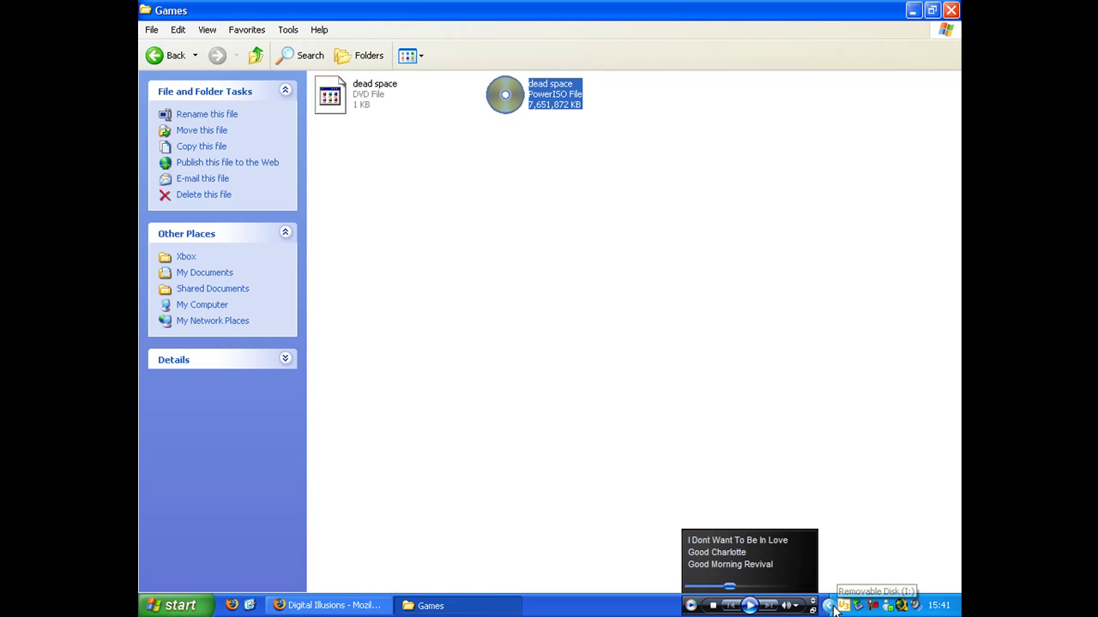